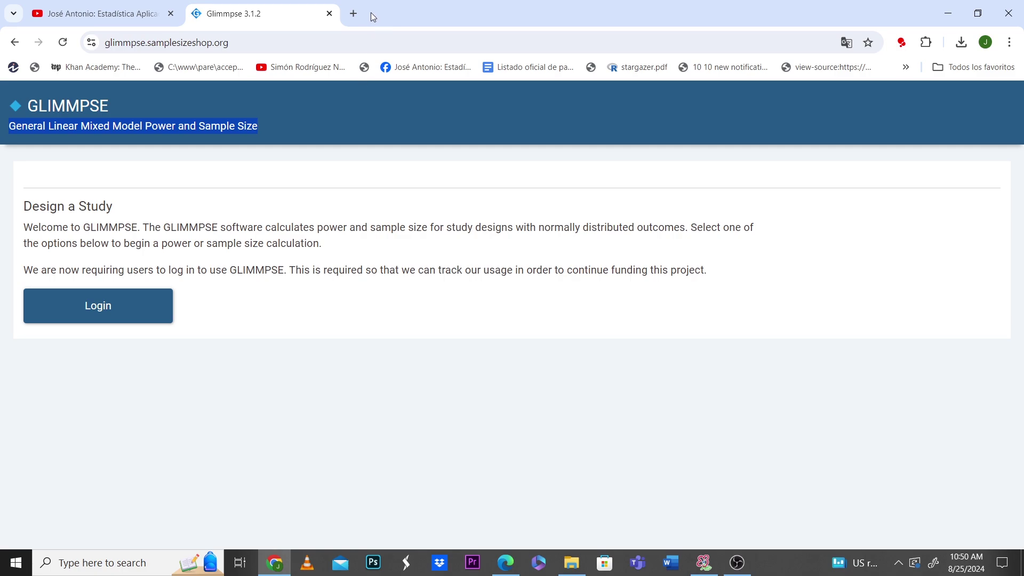
Step: Search the web for a GLIMMPSE article and review the Journal of Statistical Software paper on online power computation for linear models
click(353, 13)
text(glim)
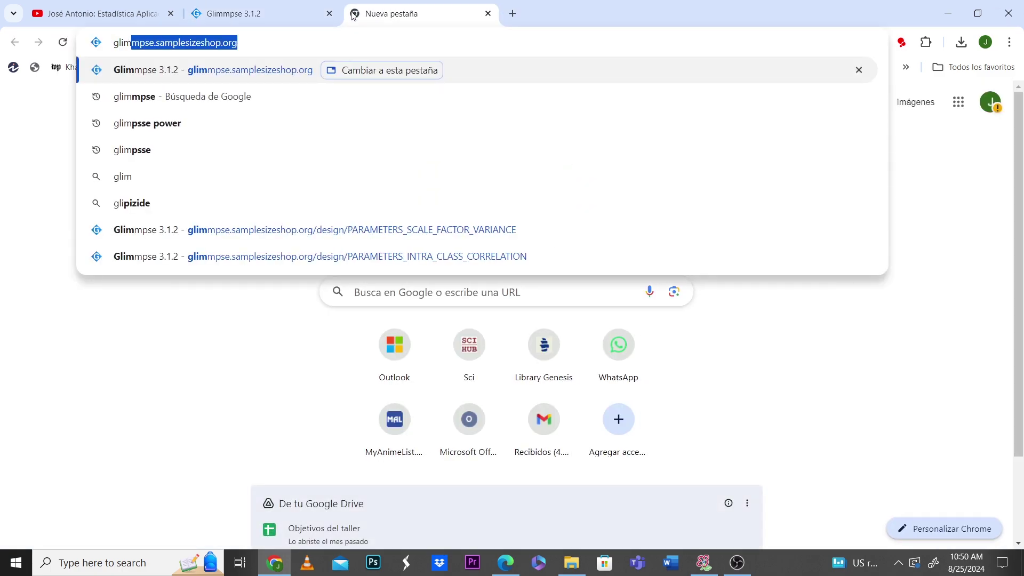
text(pmpse)
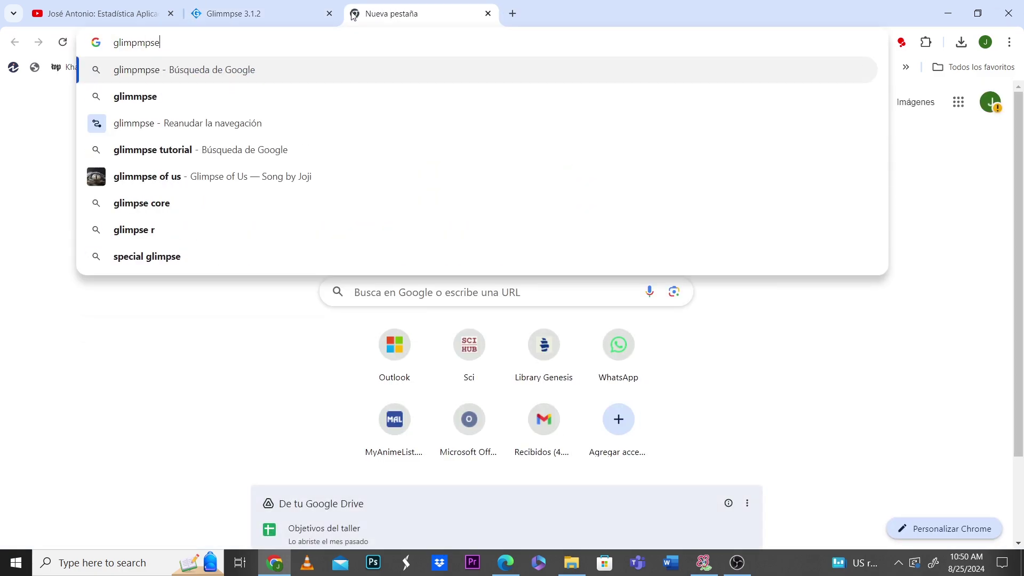
text( article)
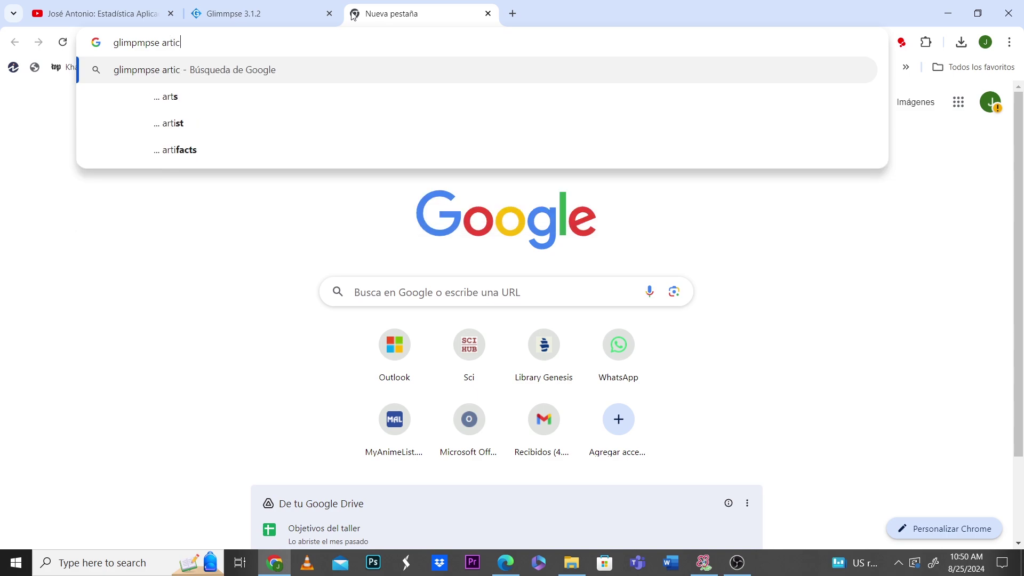
key(Return)
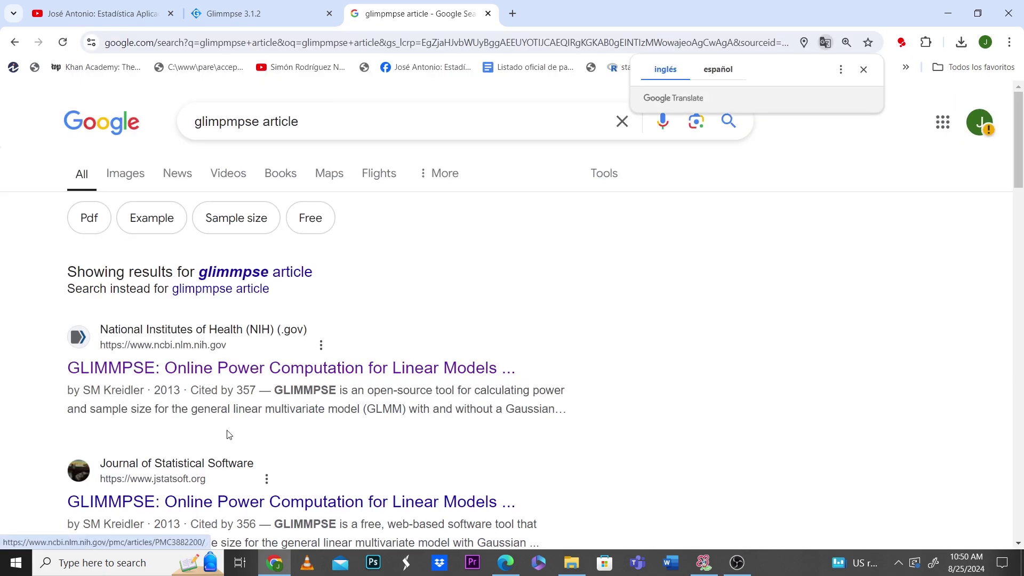
click(209, 500)
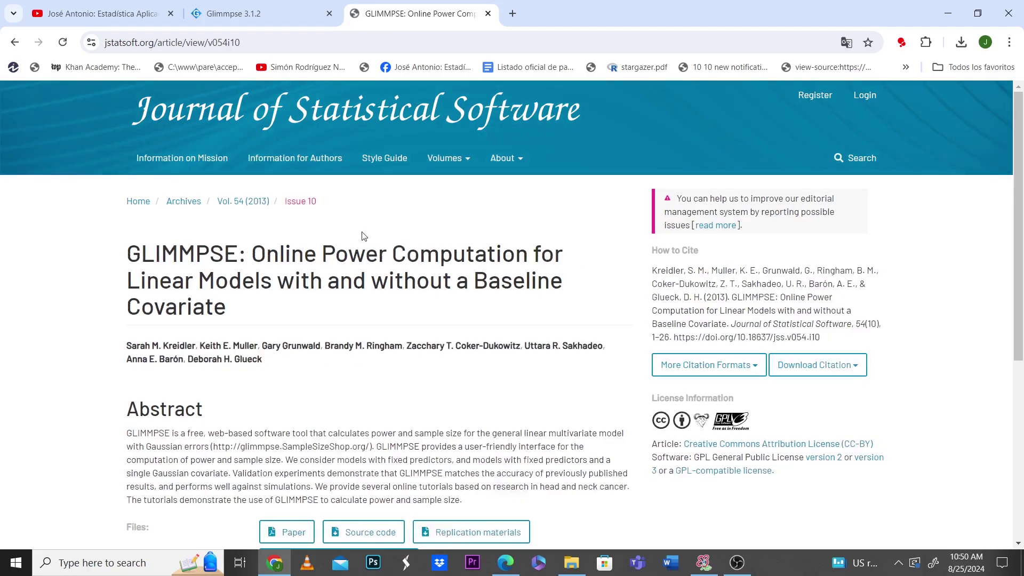
scroll(277, 361, down, 3)
scroll(453, 307, up, 3)
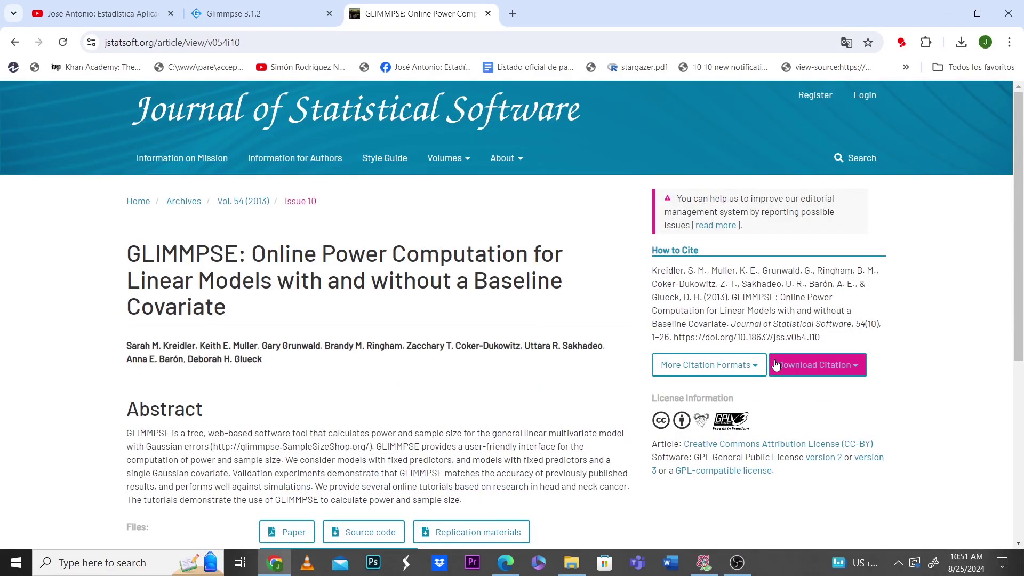
scroll(277, 465, down, 2)
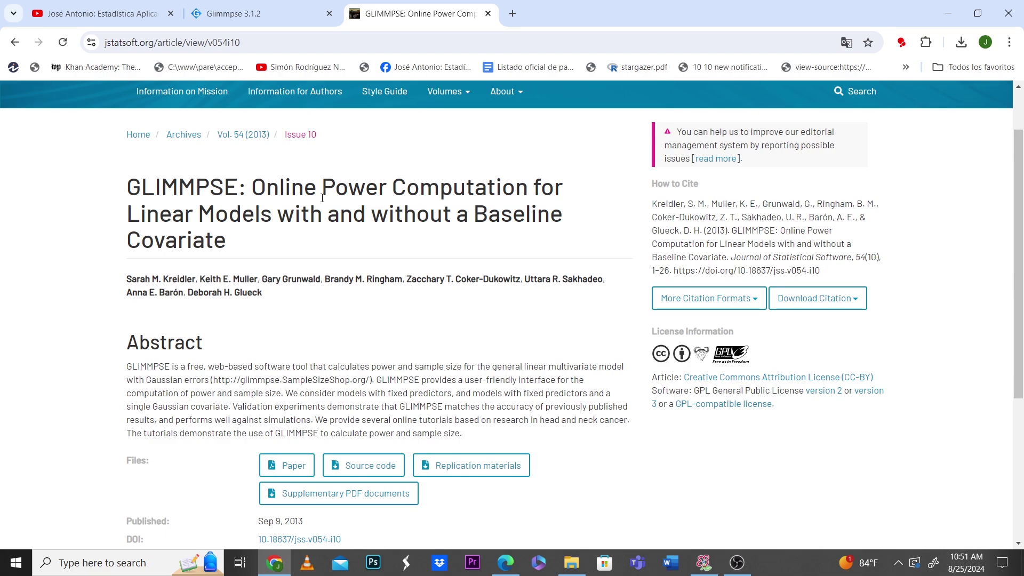
scroll(405, 240, up, 2)
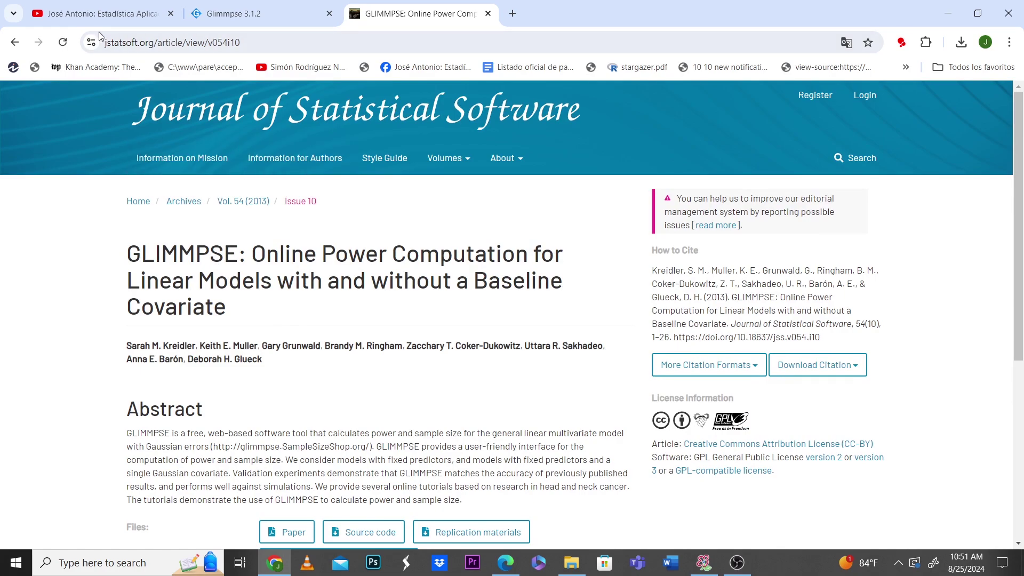
Step: Return to the GLIMMPSE page, log in, and log out of that session
click(241, 12)
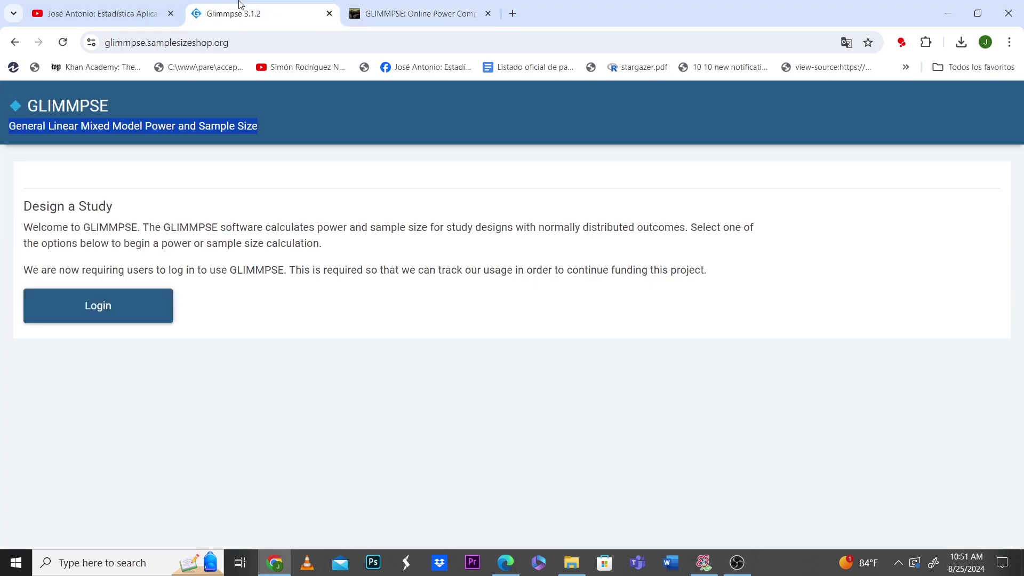
click(103, 314)
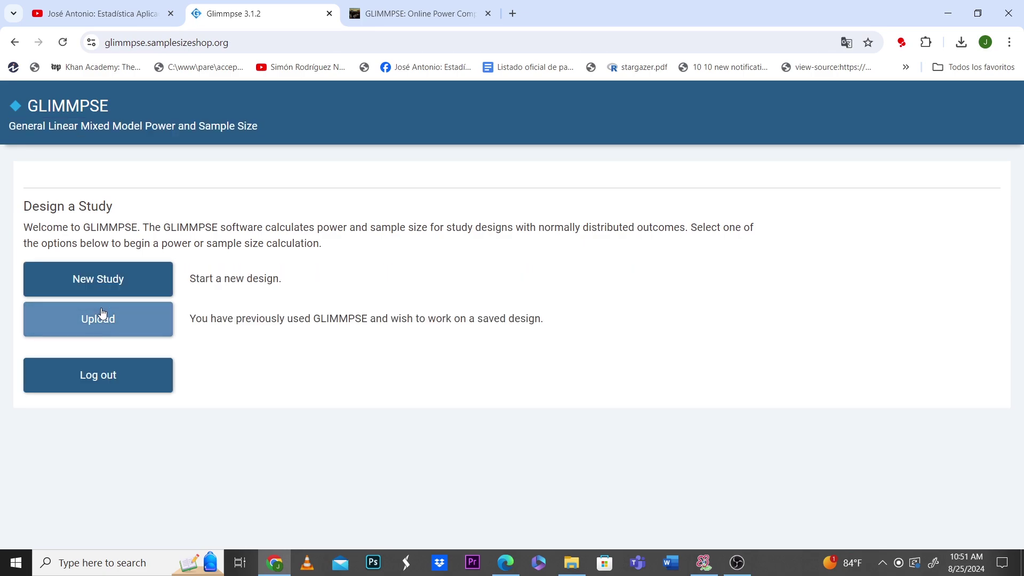
click(101, 388)
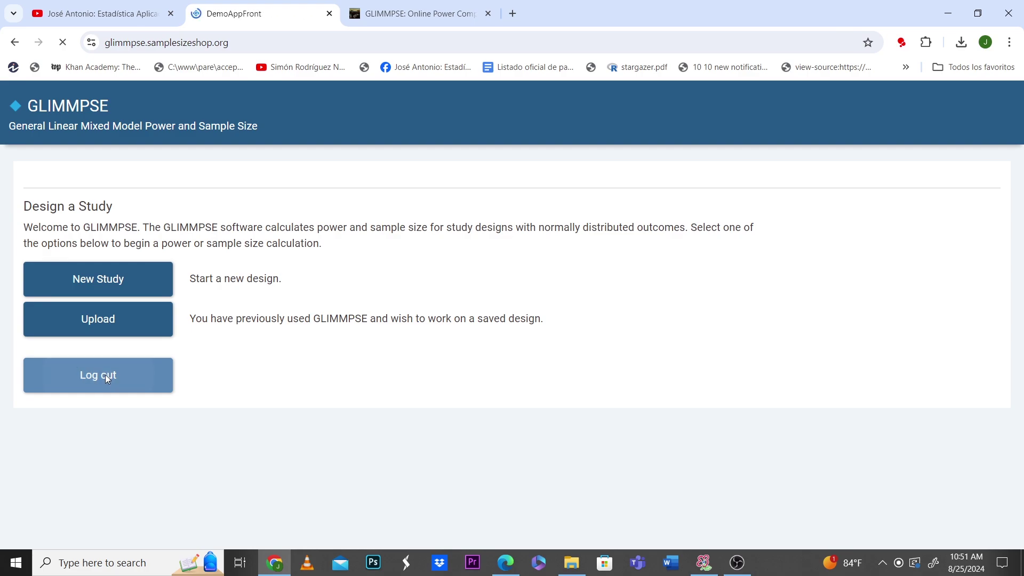
Step: Log in to GLIMMPSE through Google with the last listed account and approve the sign-in to auth0.com
click(99, 317)
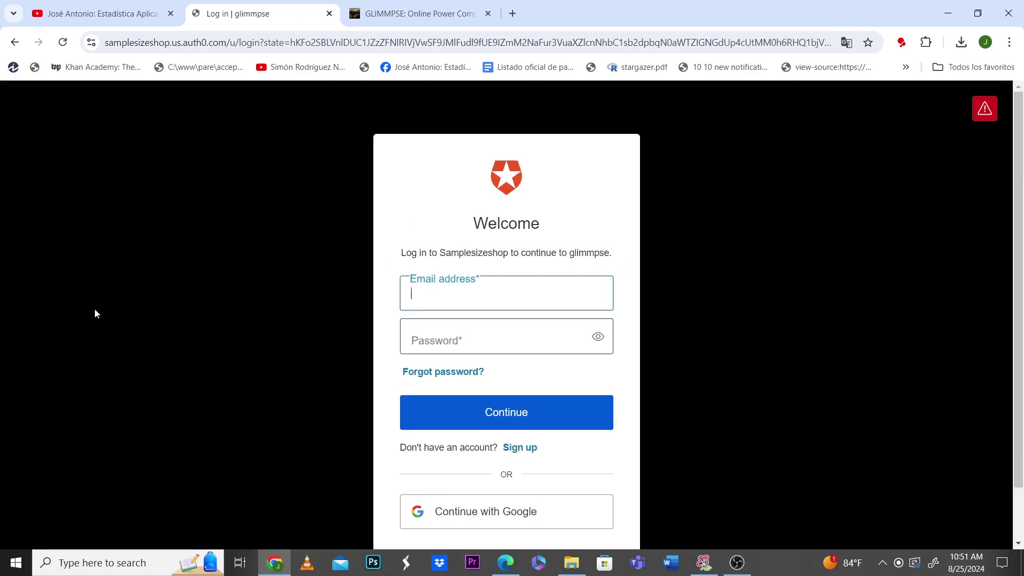
scroll(484, 473, down, 1)
click(474, 450)
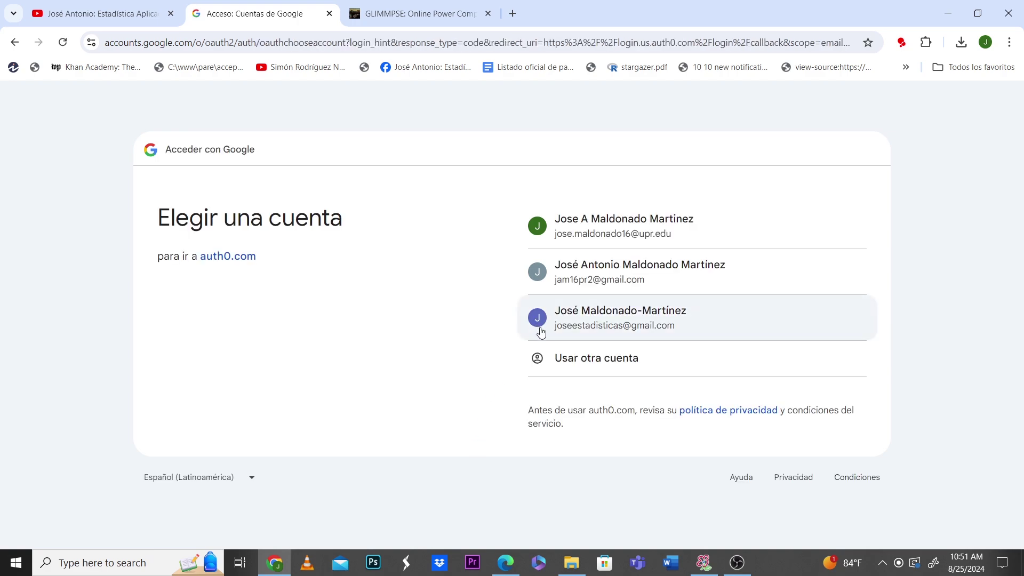
click(599, 324)
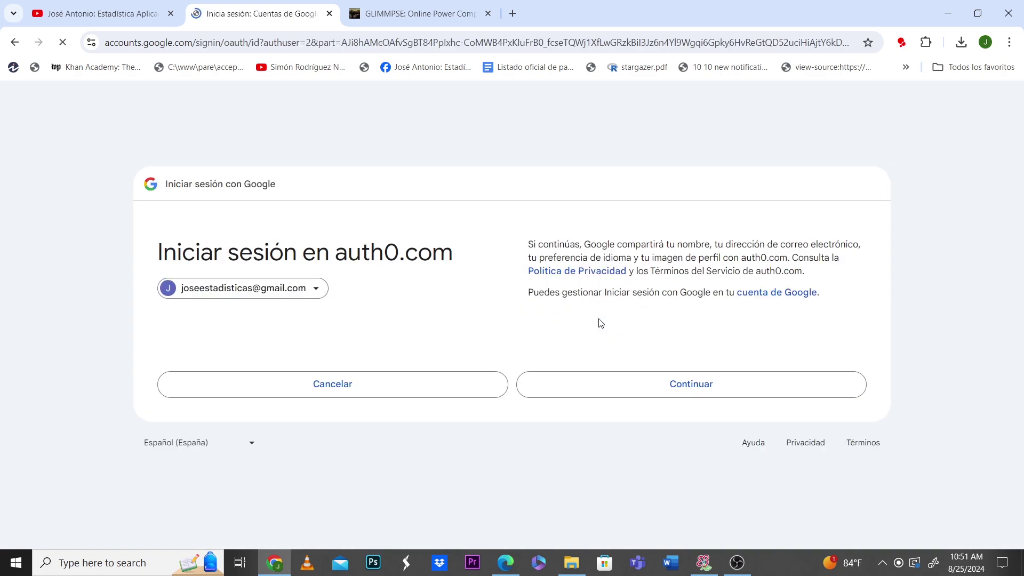
click(643, 384)
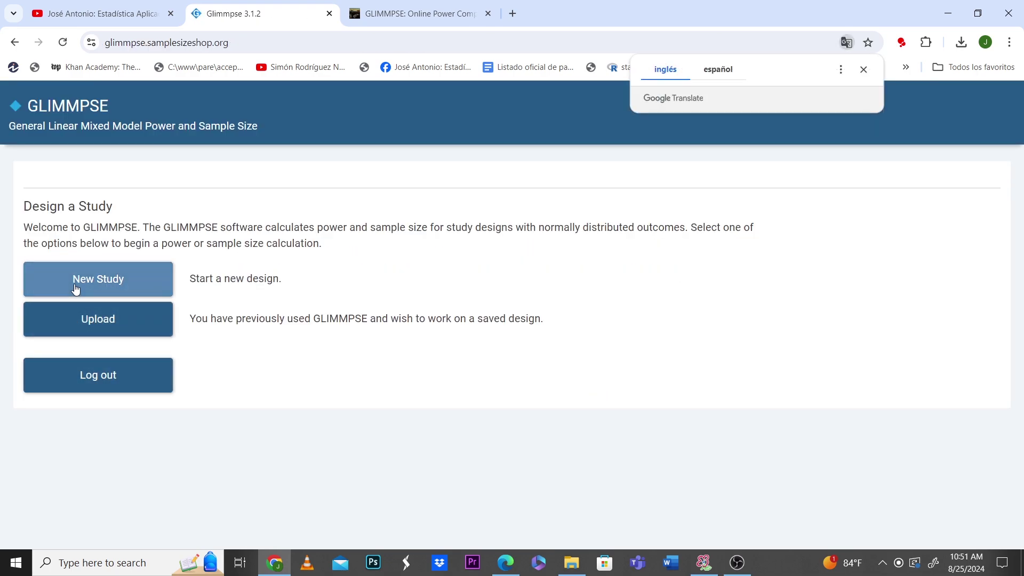
Step: Start a new study titled "Análisis poder estadístico regresión multinivel longitudinal" and continue to the Solve for page
click(75, 288)
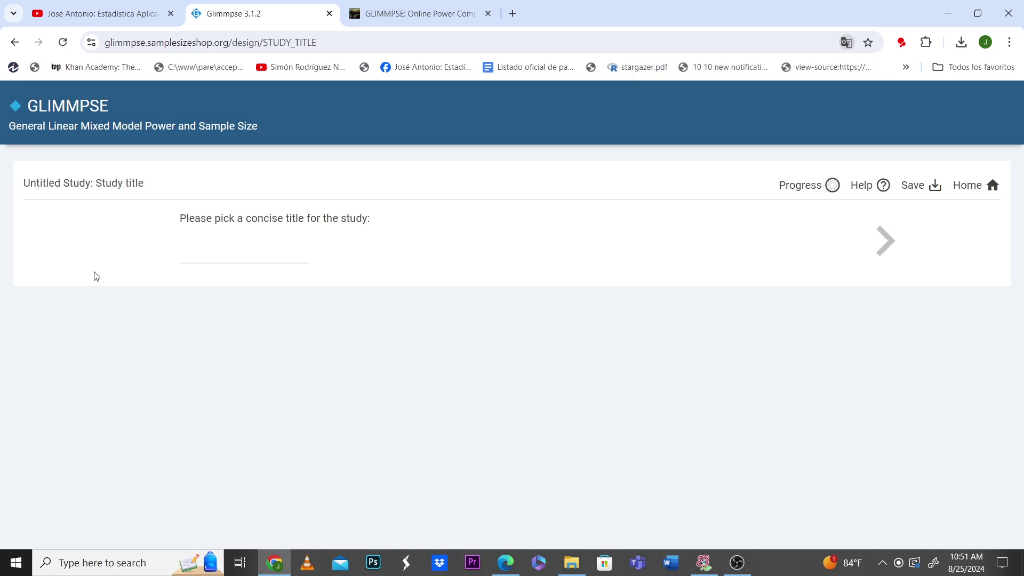
click(206, 239)
text(An)
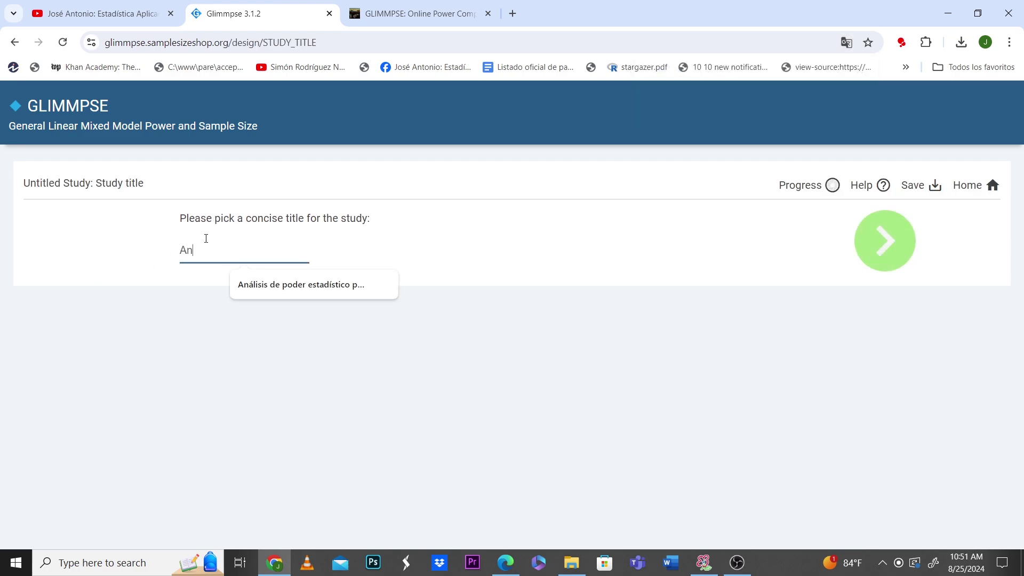
text(álisis poder es)
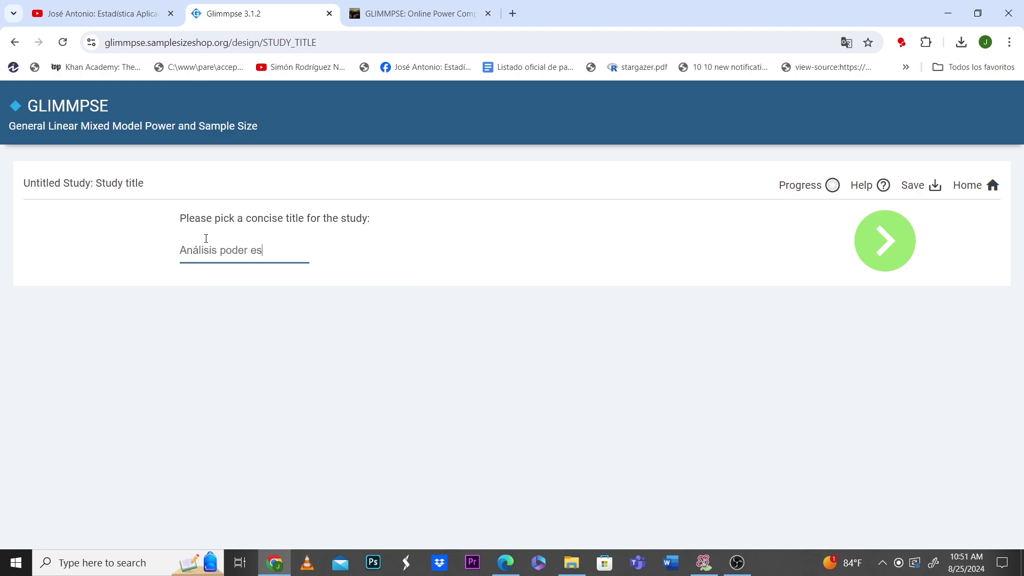
text(tadístico regresió)
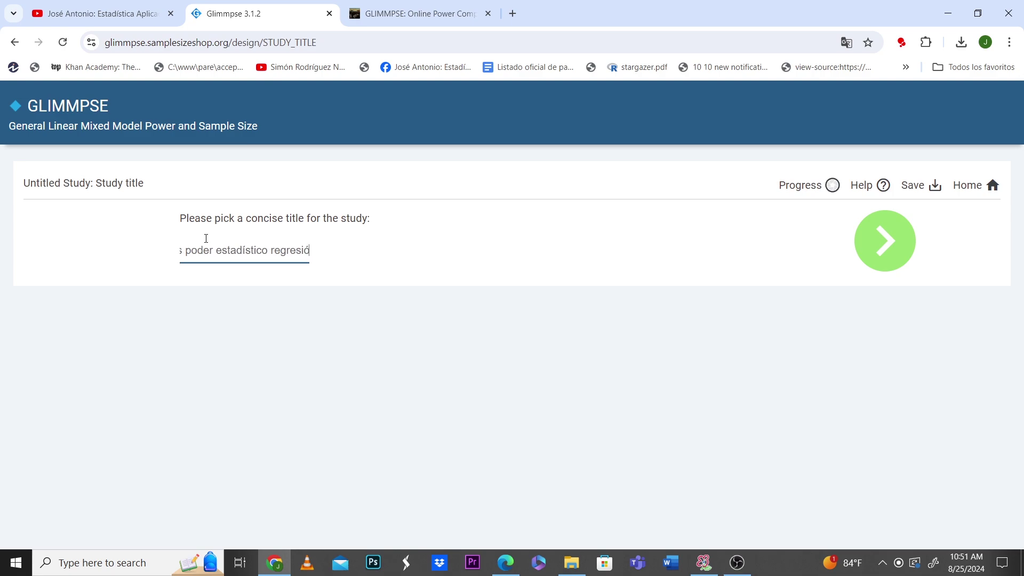
text(n mul)
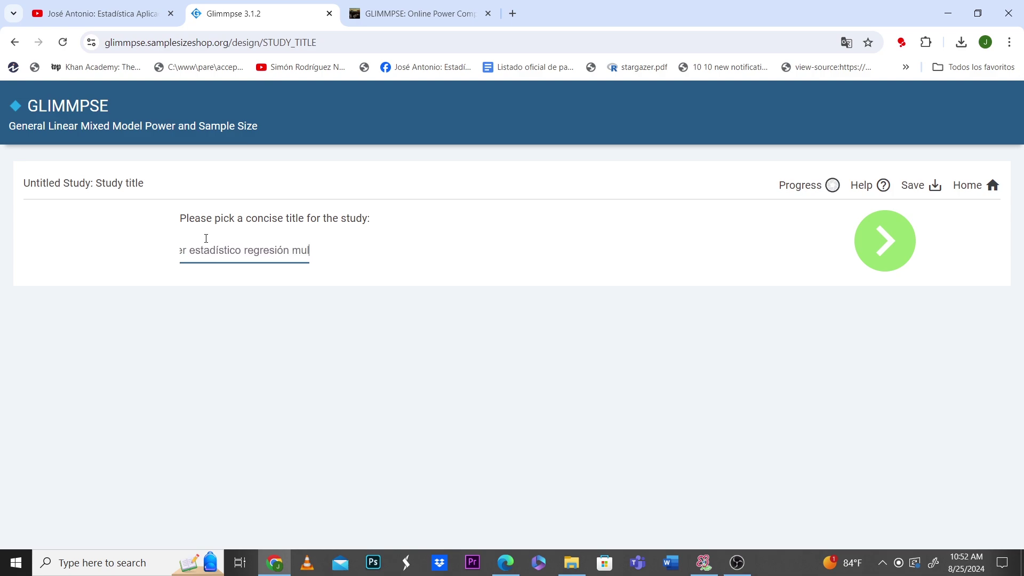
text(tinivel longitudinal)
click(882, 242)
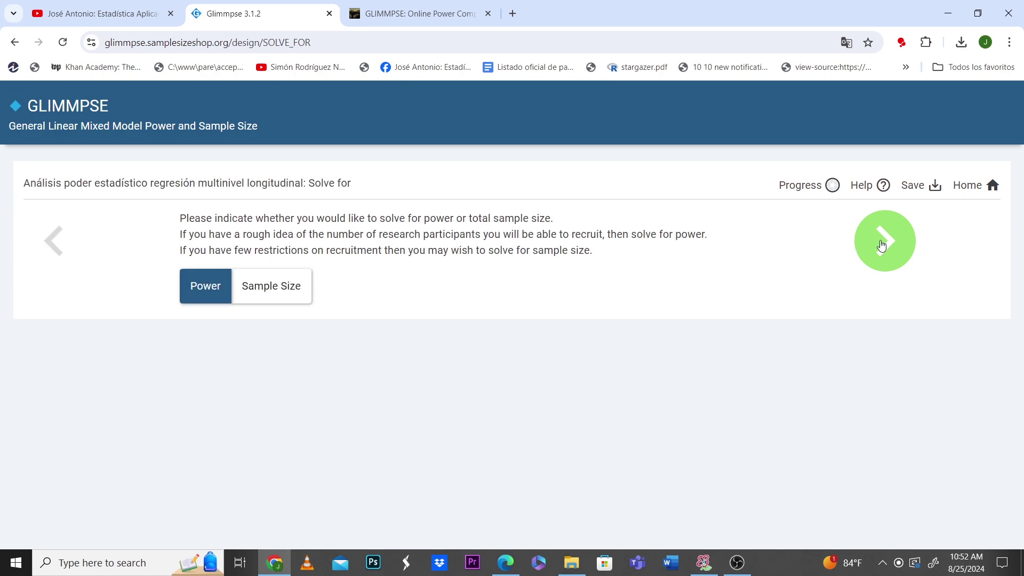
Step: Choose Power rather than Sample Size as the quantity the study solves for
click(290, 293)
click(216, 300)
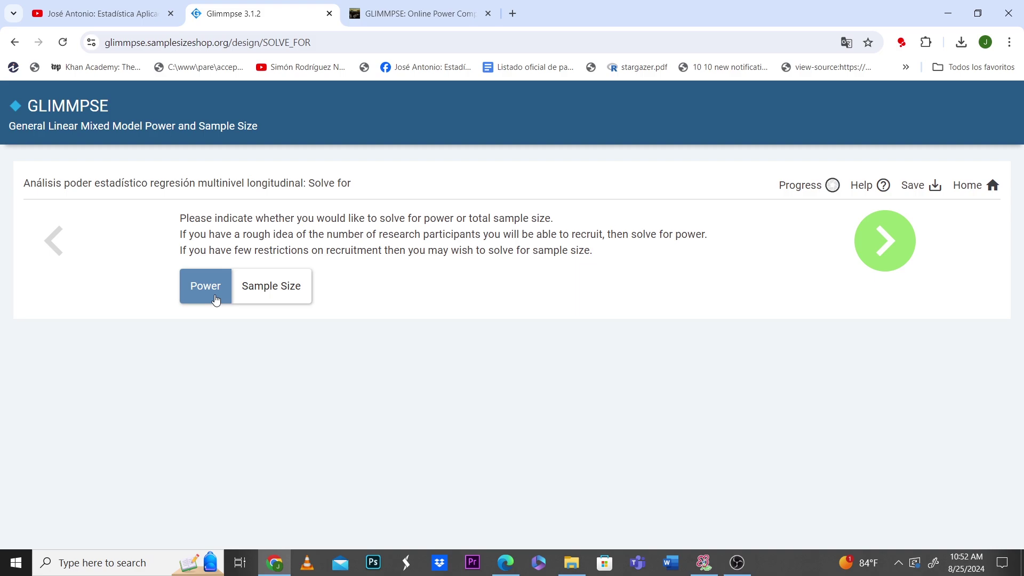
click(881, 240)
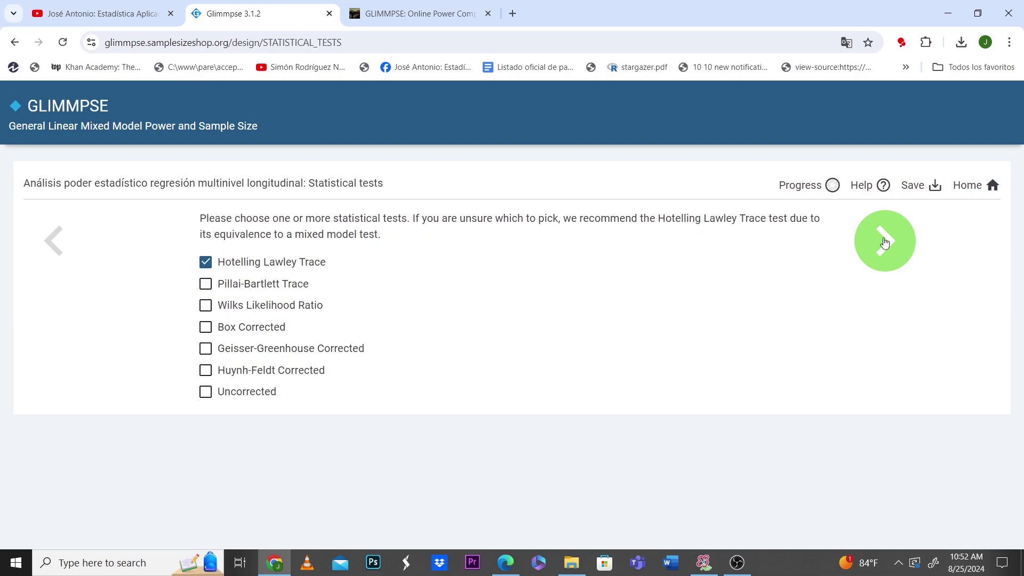
click(53, 240)
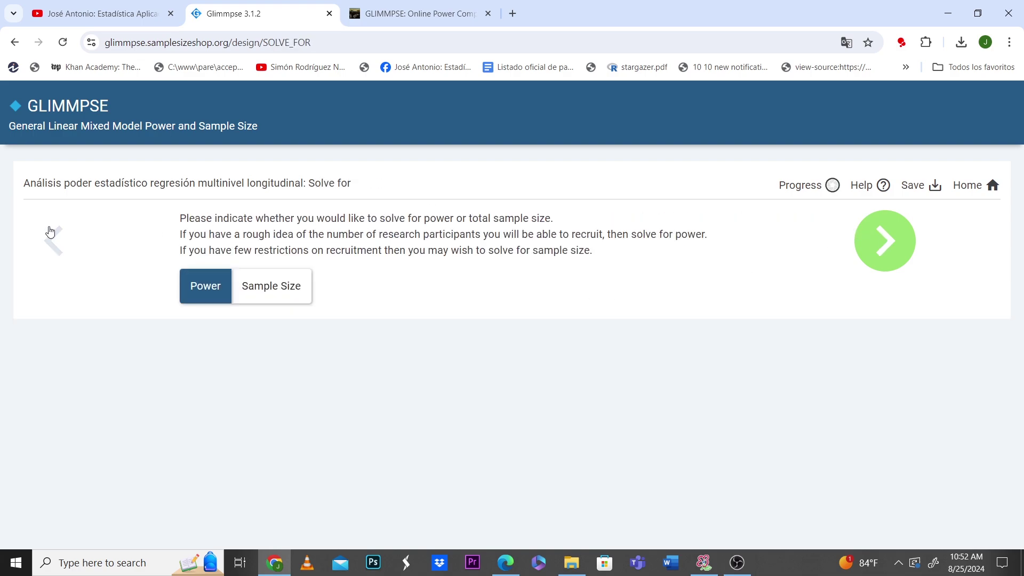
Step: Proceed to the outcomes page, accepting the Hotelling Lawley Trace test and the 0.05 Type I error rate
click(885, 252)
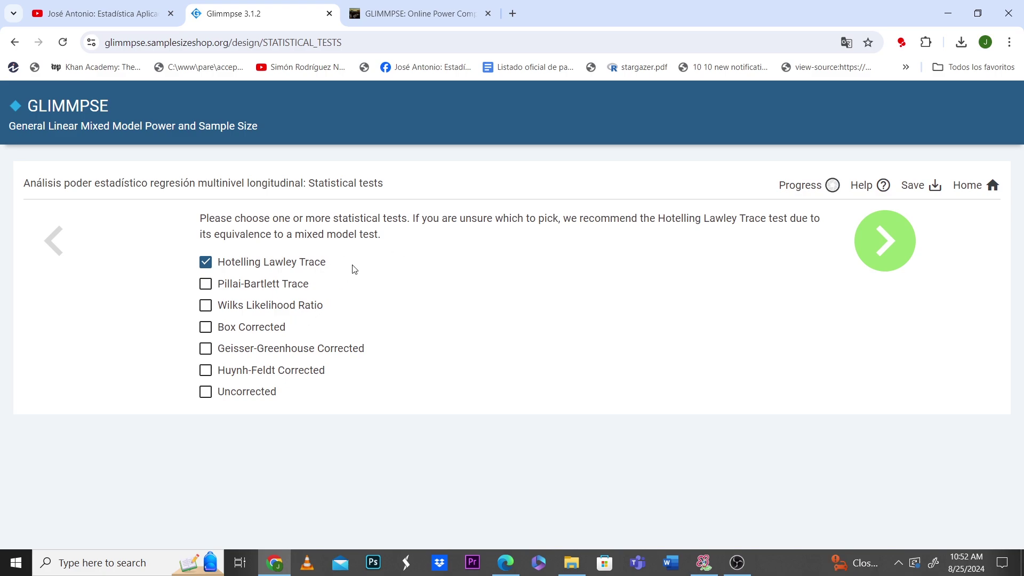
click(883, 244)
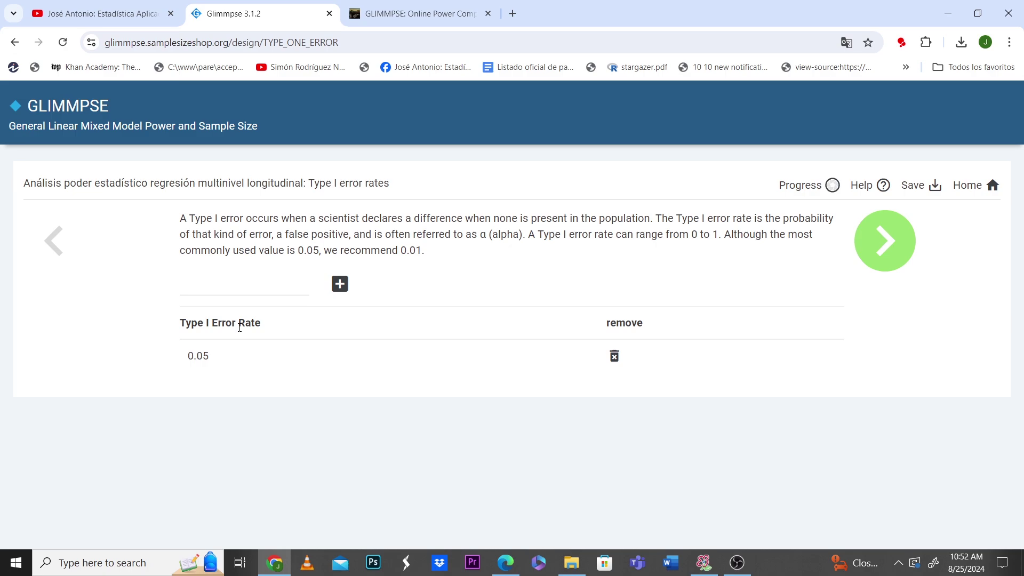
click(878, 258)
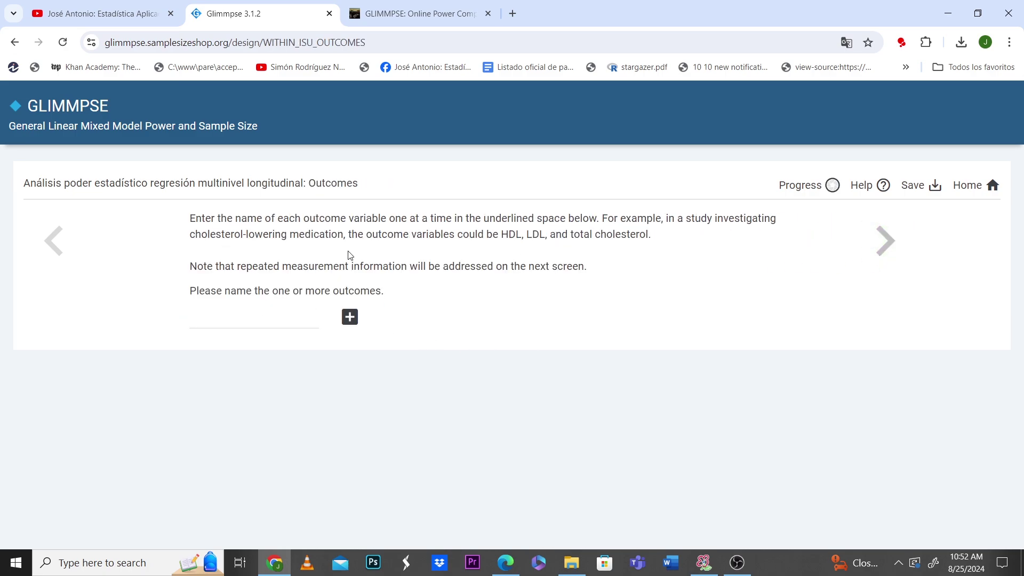
Step: Add the outcome variable "satisfaccion_estudios_total" and continue to the repeated measures page
click(277, 314)
text(sati)
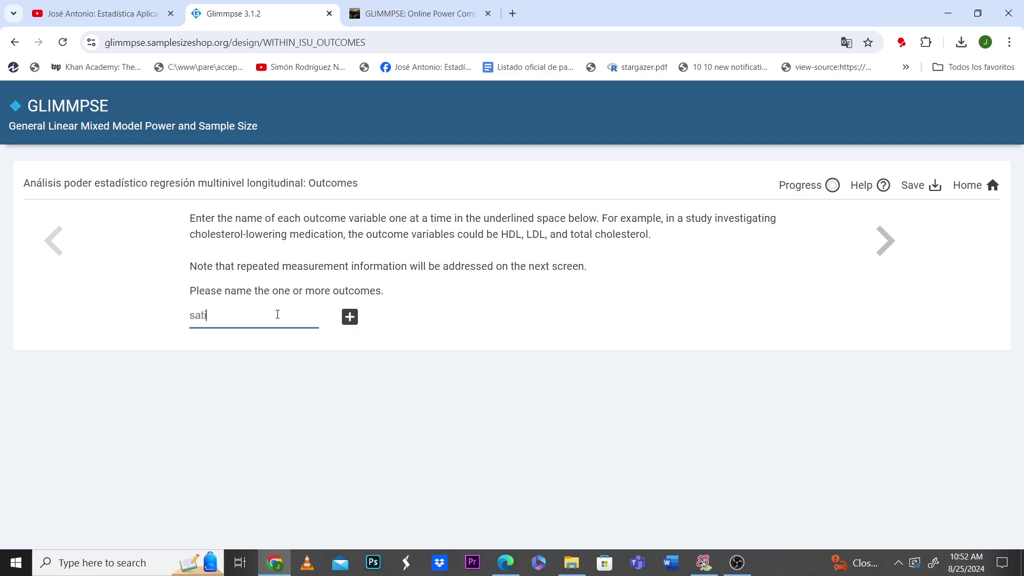
text(sfaccion_estudios)
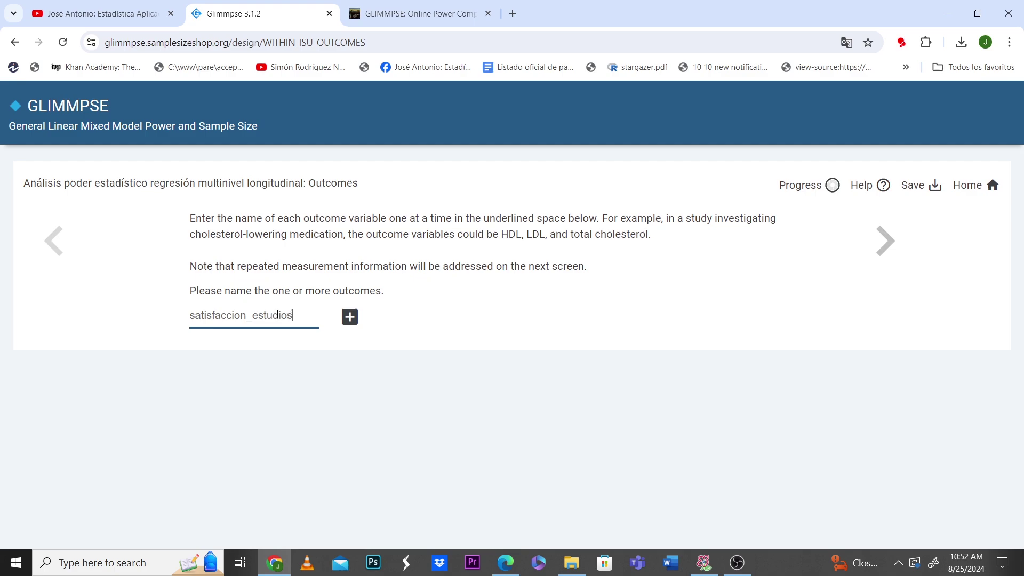
text(_total)
click(351, 317)
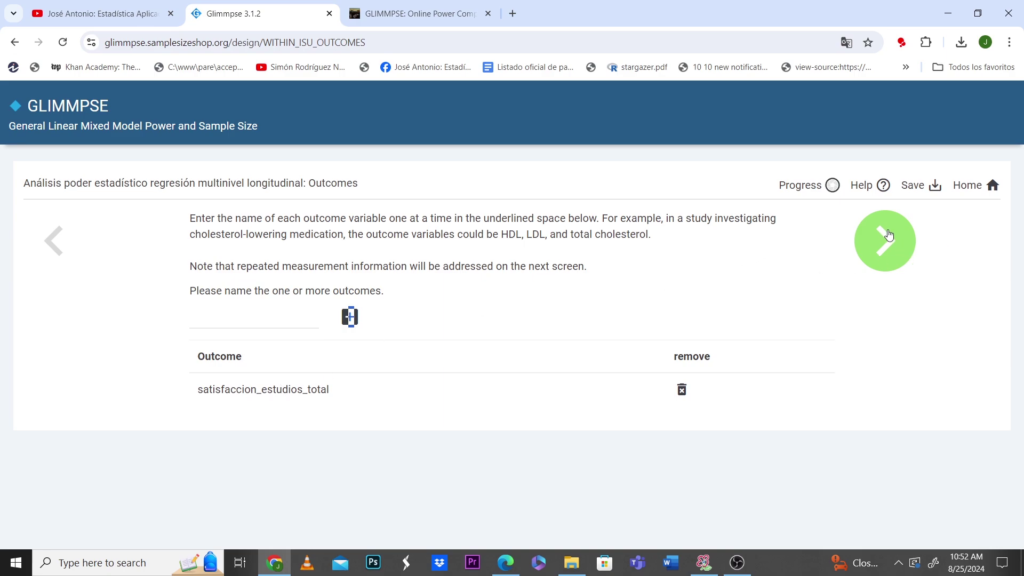
click(889, 235)
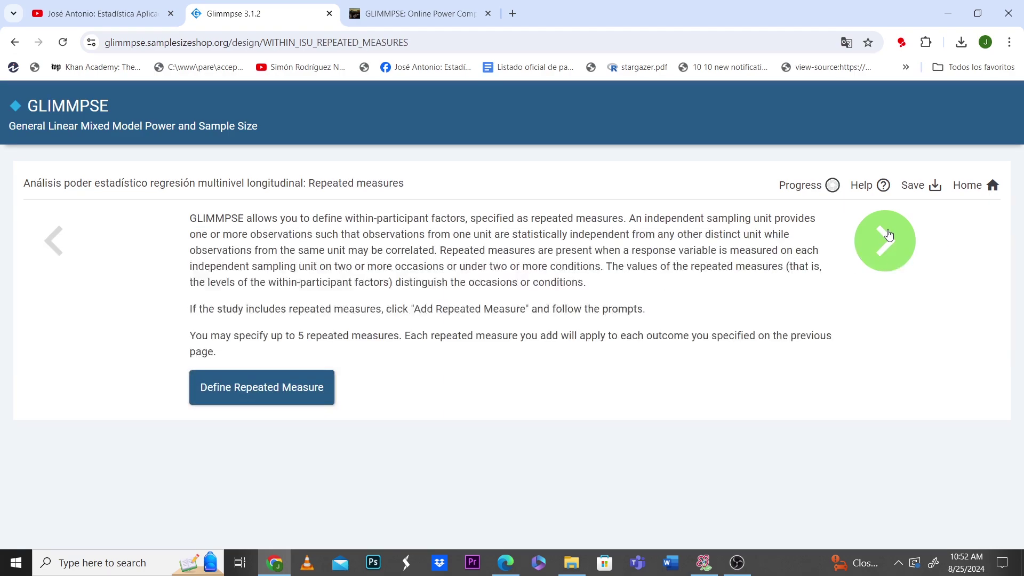
Step: Define a repeated measure with the dimension name "Tiempo" and proceed to its data type
click(262, 392)
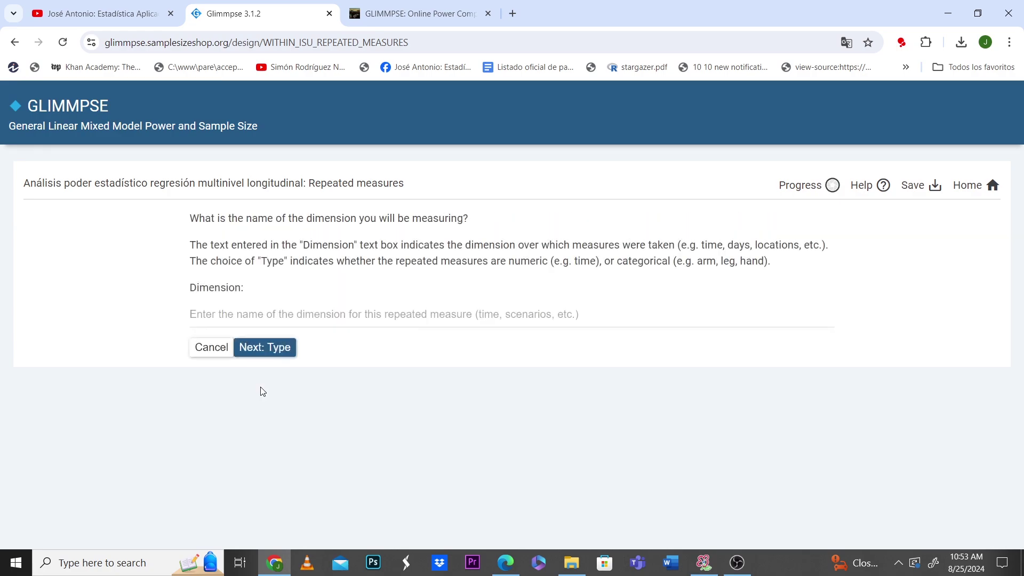
click(232, 313)
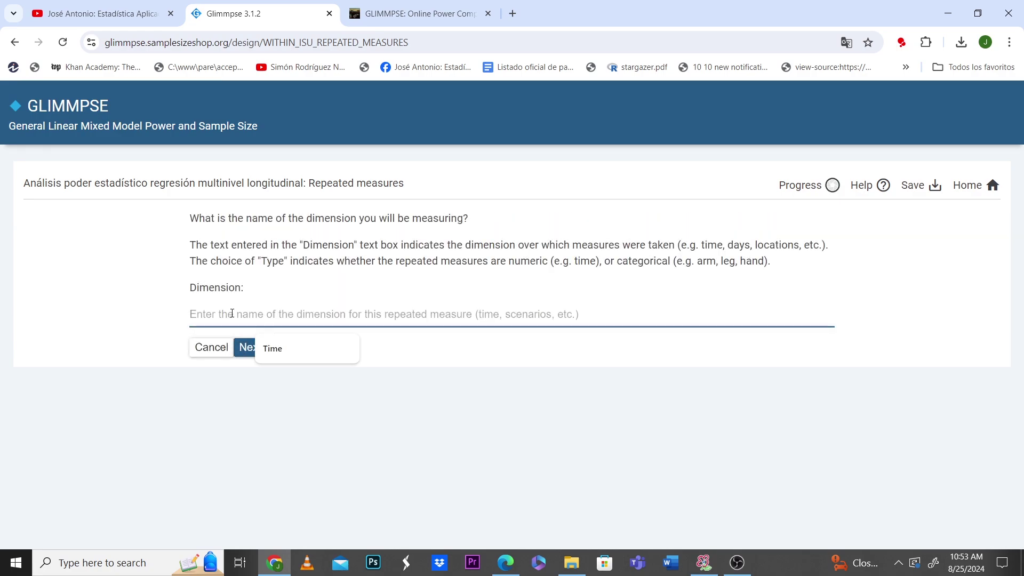
text(Tiempd)
key(BackSpace)
key(BackSpace)
text(po)
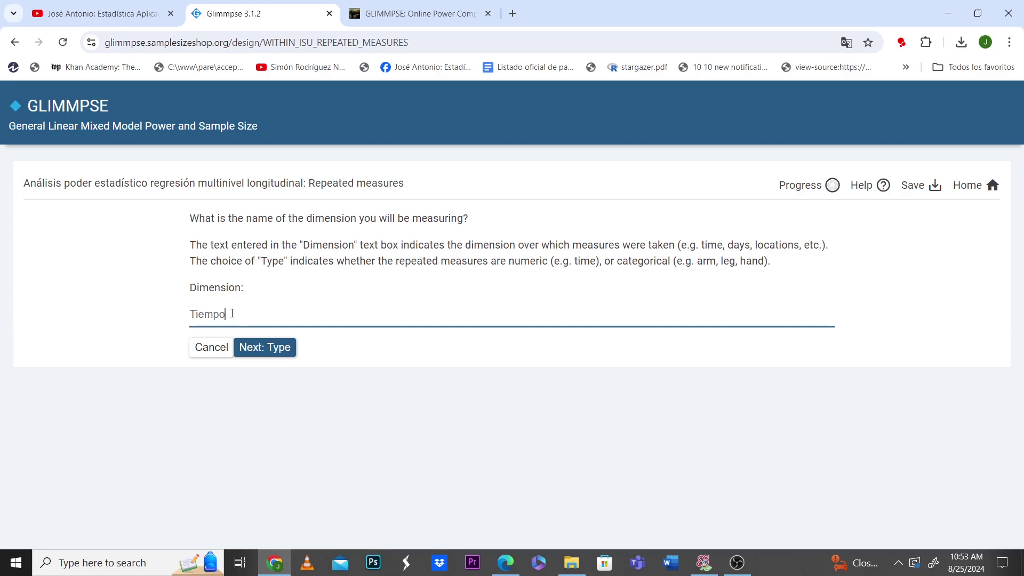
click(273, 349)
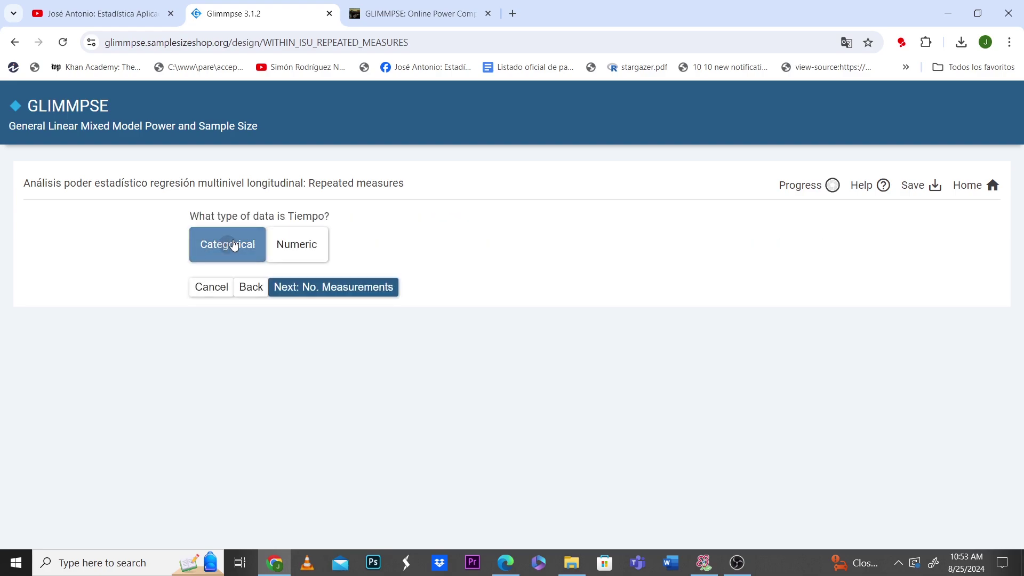
Step: Give the categorical measure Tiempo 3 measurements spaced at 1, 2 and 3, and add the repeated measure to the study
click(319, 293)
click(380, 239)
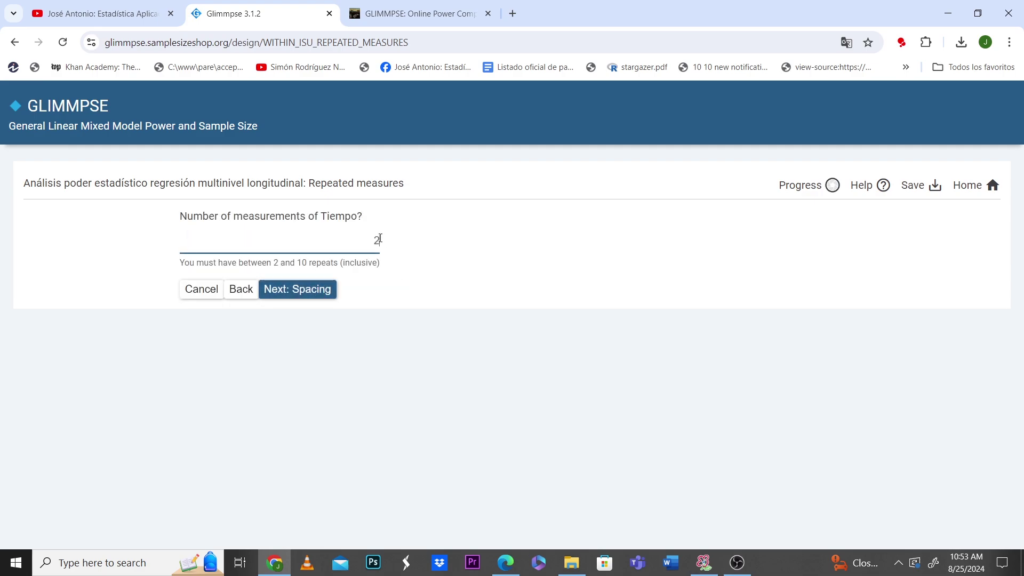
double_click(381, 238)
text(3)
click(305, 294)
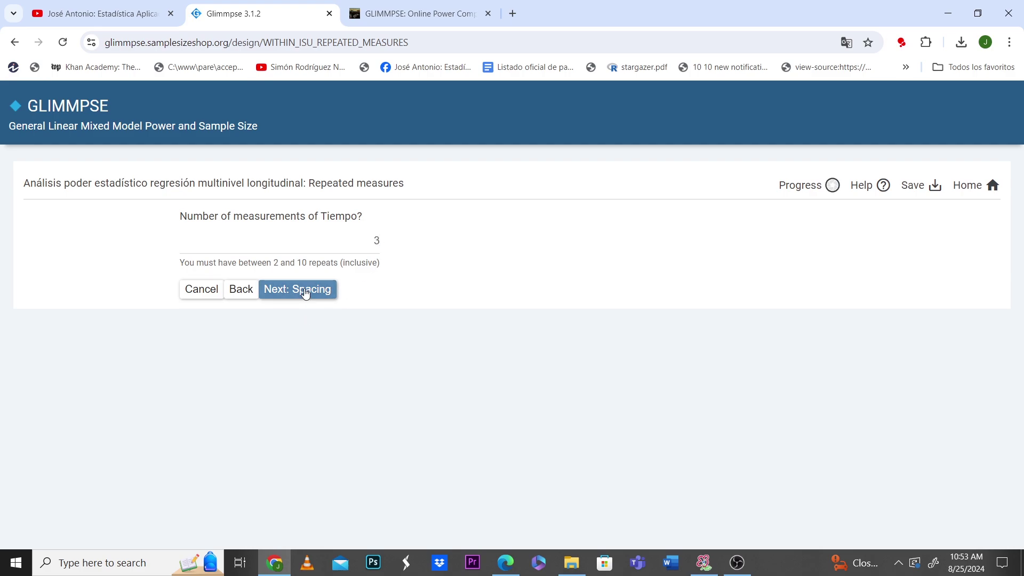
click(305, 293)
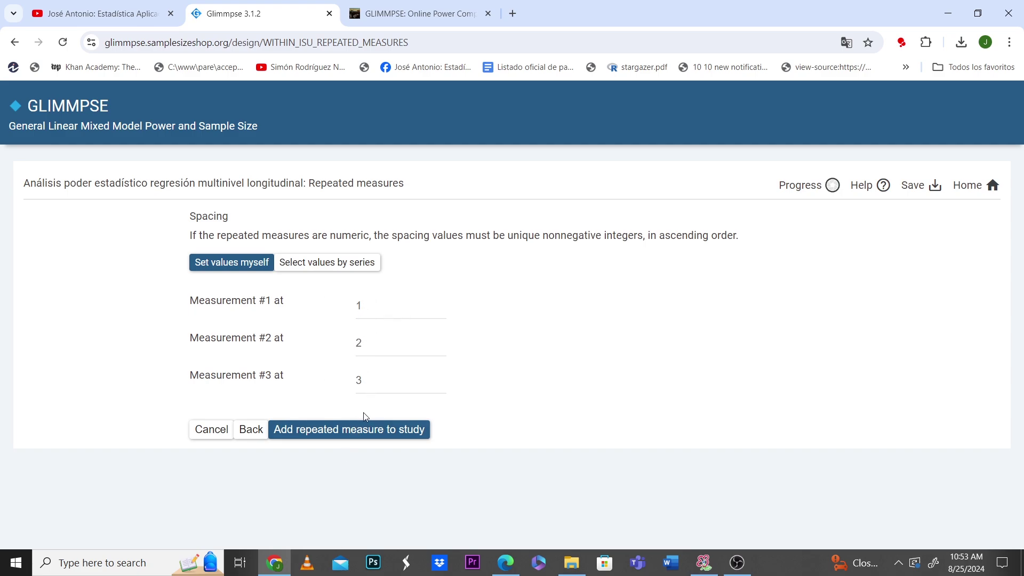
click(361, 431)
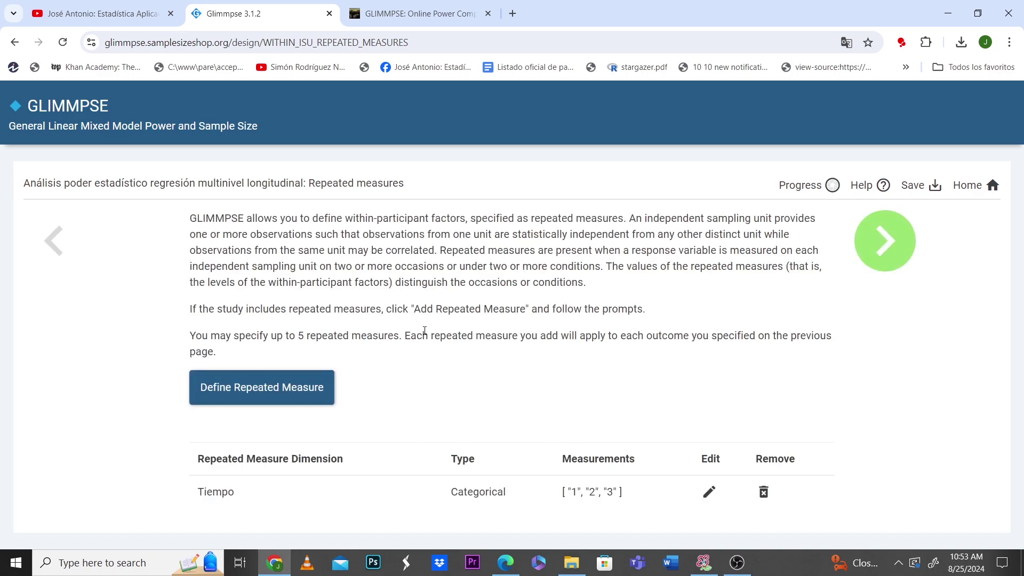
Step: Continue to clustering and add a clustering whose independent sampling unit is named "salon_clase"
click(878, 241)
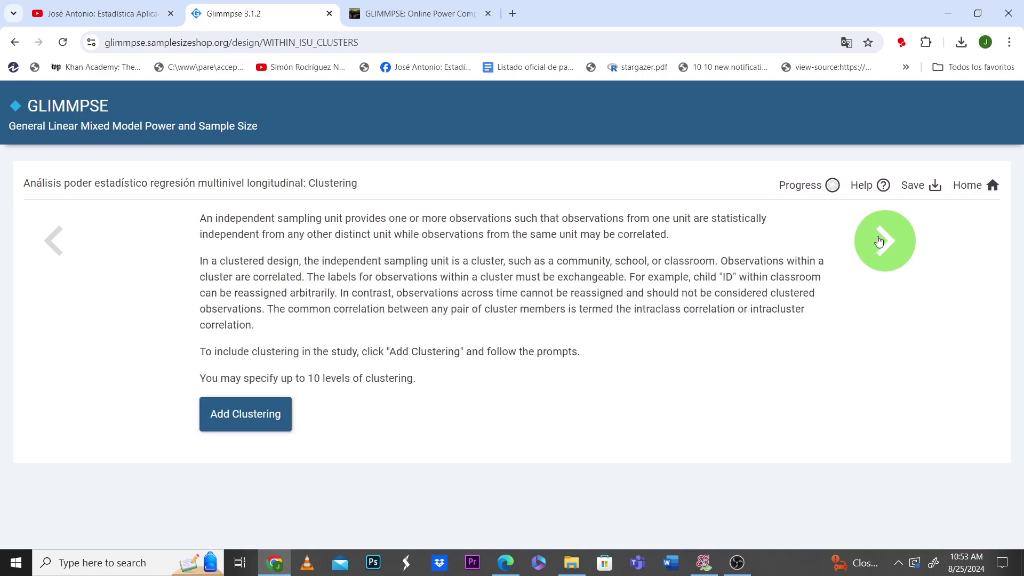
click(269, 413)
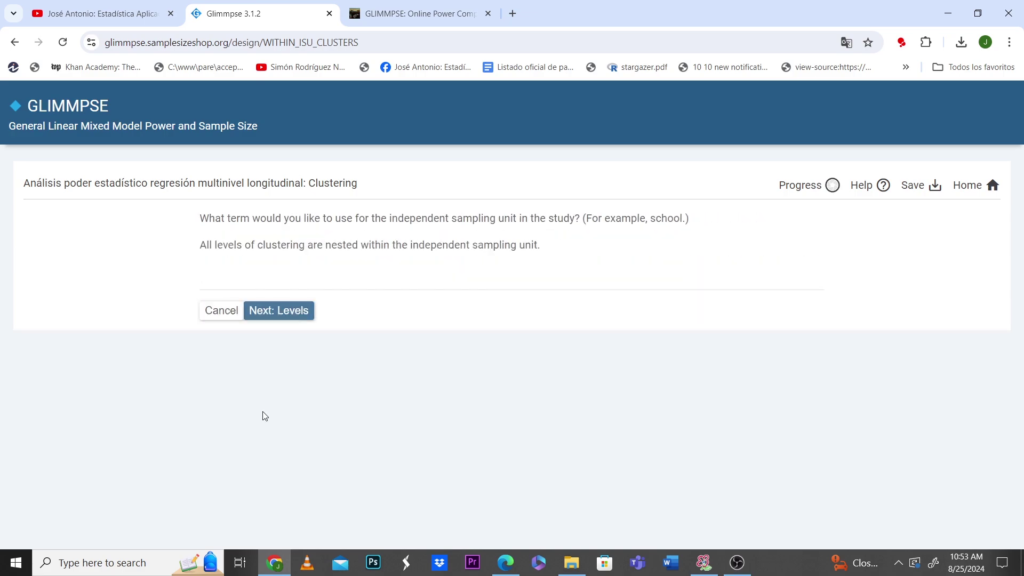
click(251, 271)
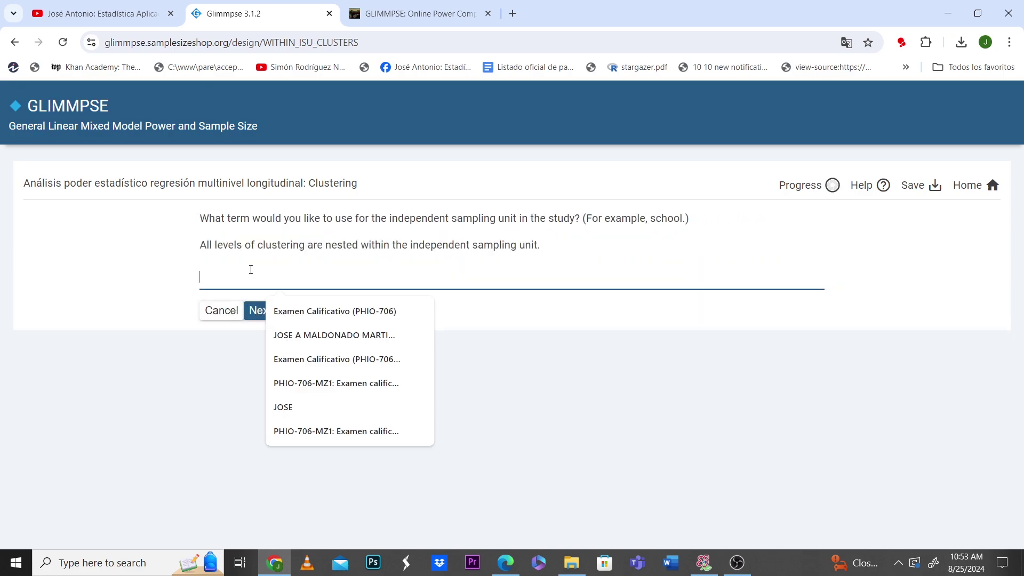
text(sta)
key(BackSpace)
key(BackSpace)
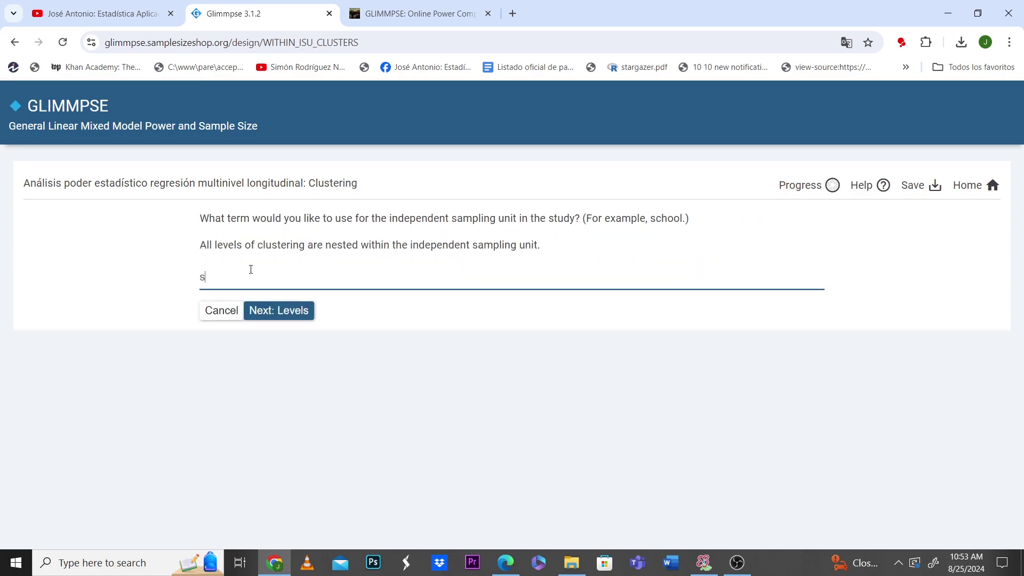
text(alon_)
text(d)
text(ase)
key(BackSpace)
key(BackSpace)
text(se)
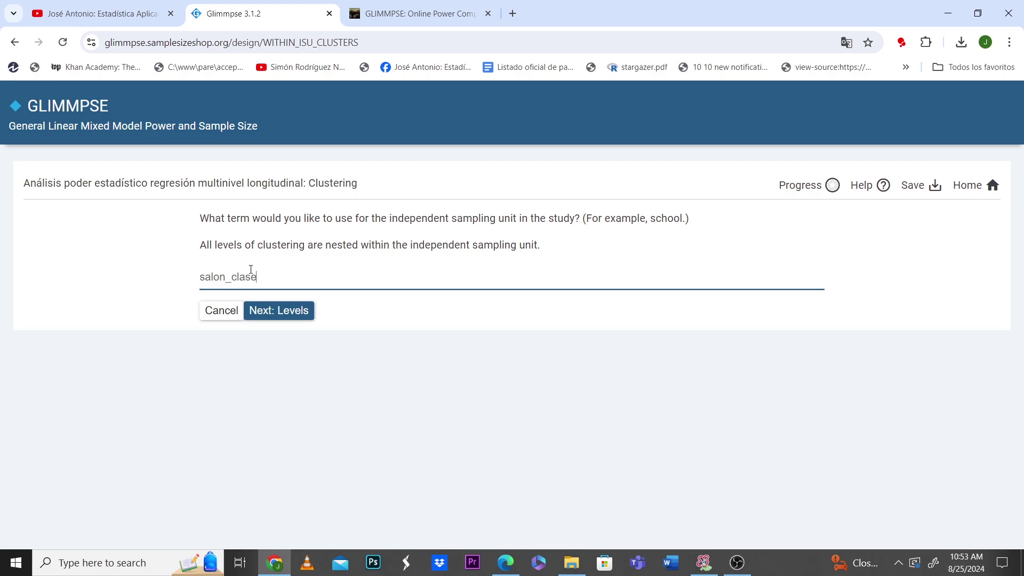
click(281, 314)
Step: Add a clustering level named "estudiantes" with 25 elements within each salon_clase
click(284, 319)
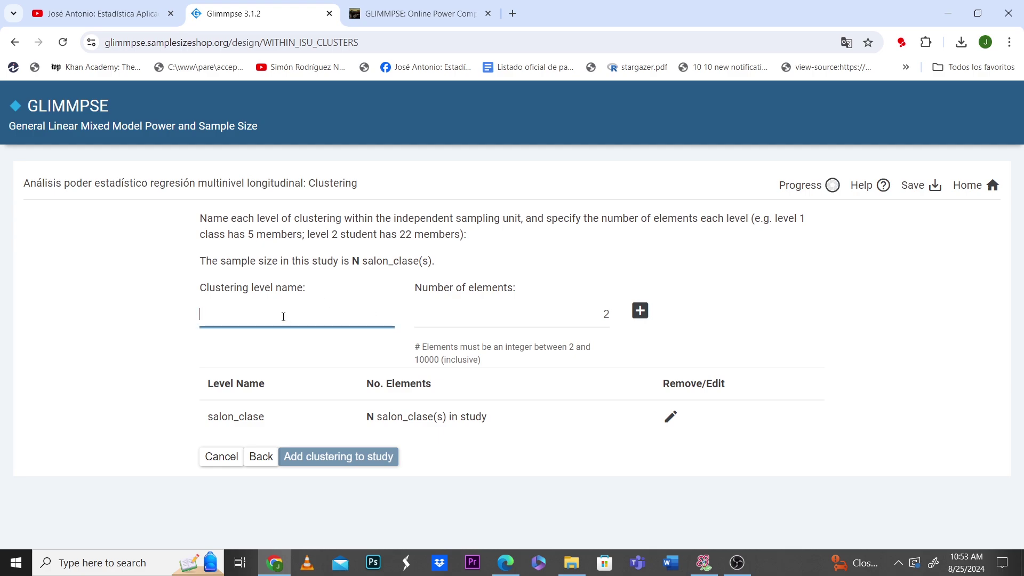
text(udiantes)
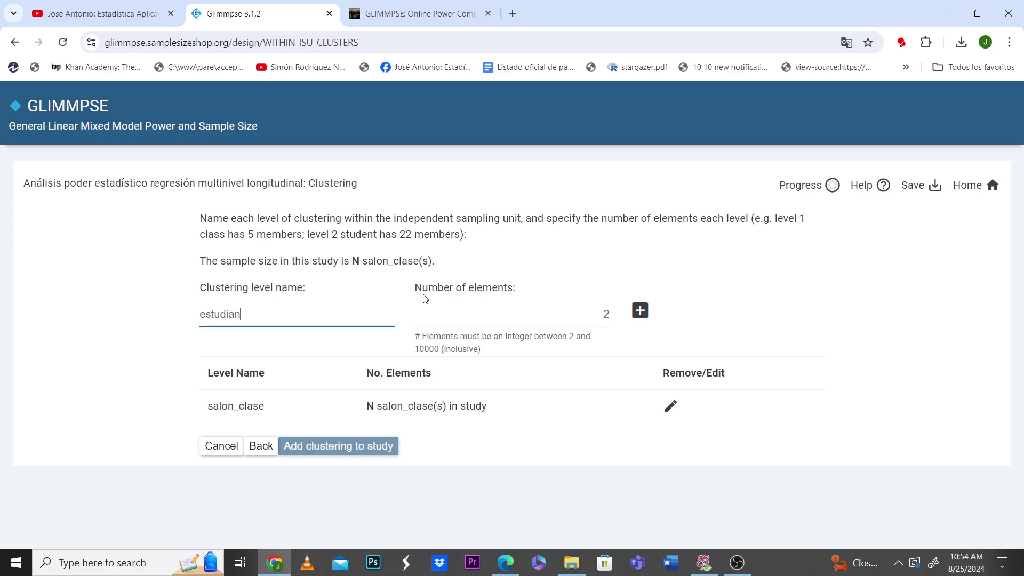
click(611, 320)
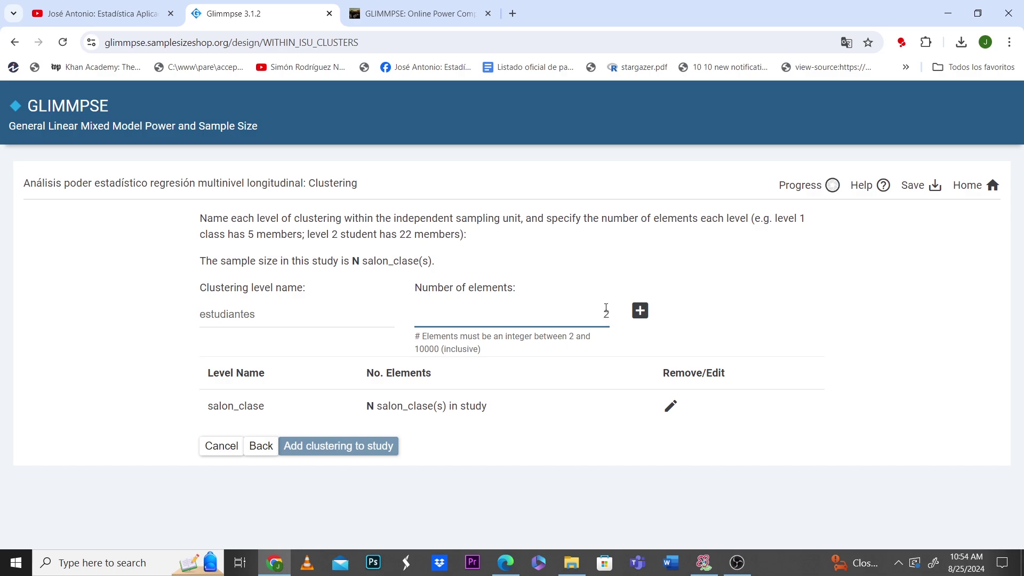
text(5)
click(640, 311)
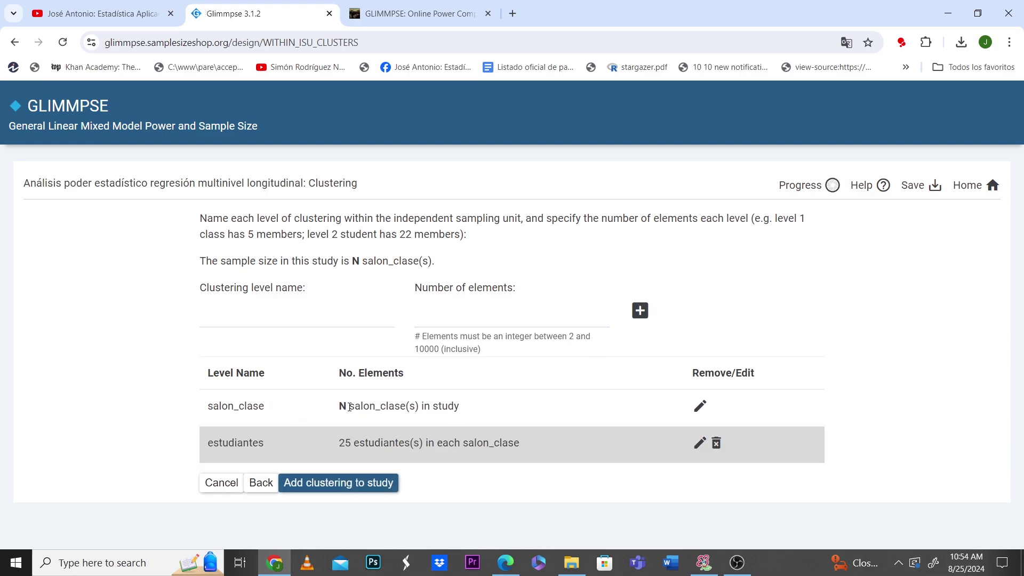
Step: Compare the salon_clase clustering level with the hand-drawn three-level model diagram in SmoothDraw, and return to GLIMMPSE
triple_click(350, 408)
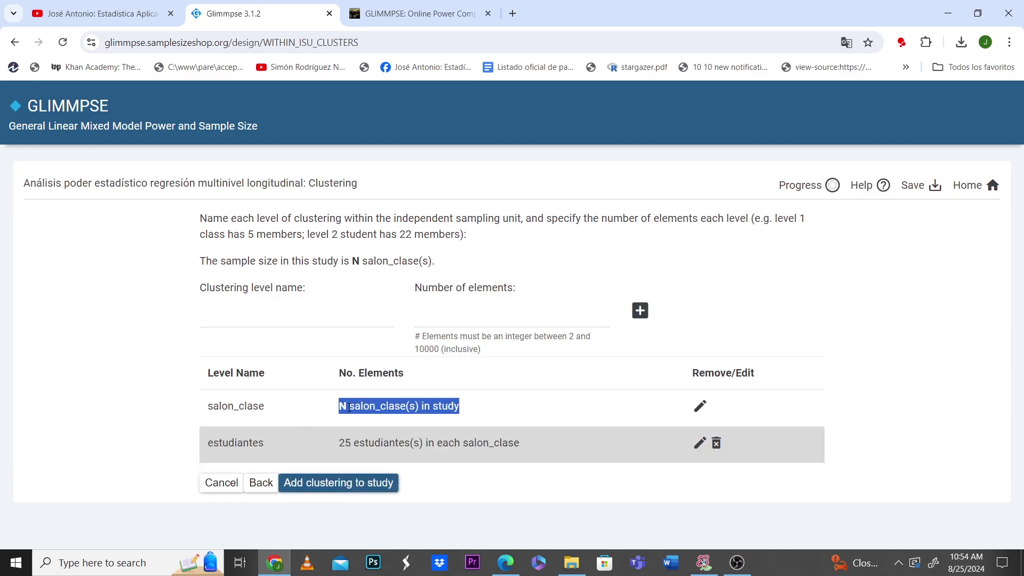
click(704, 562)
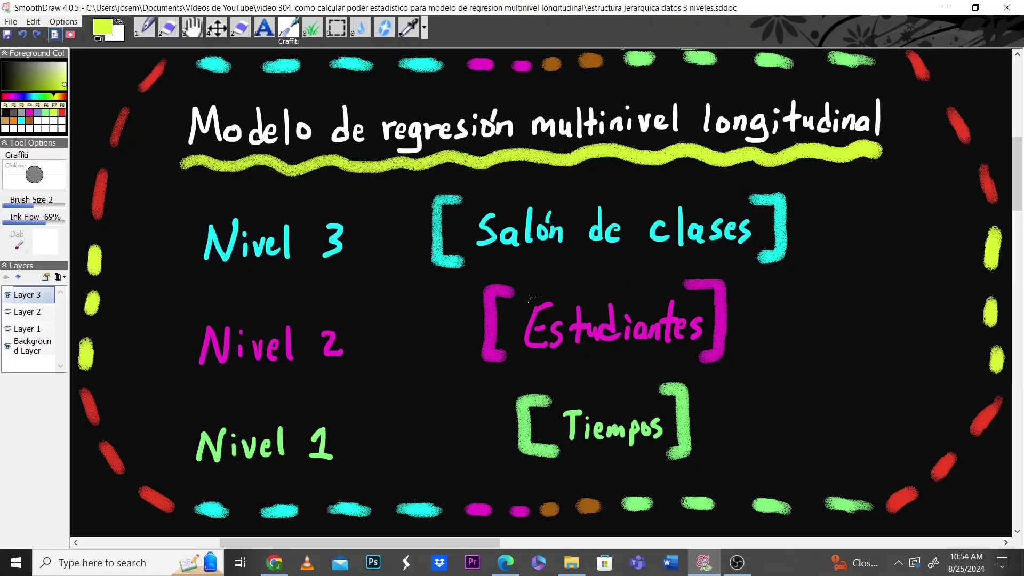
key(alt+Tab)
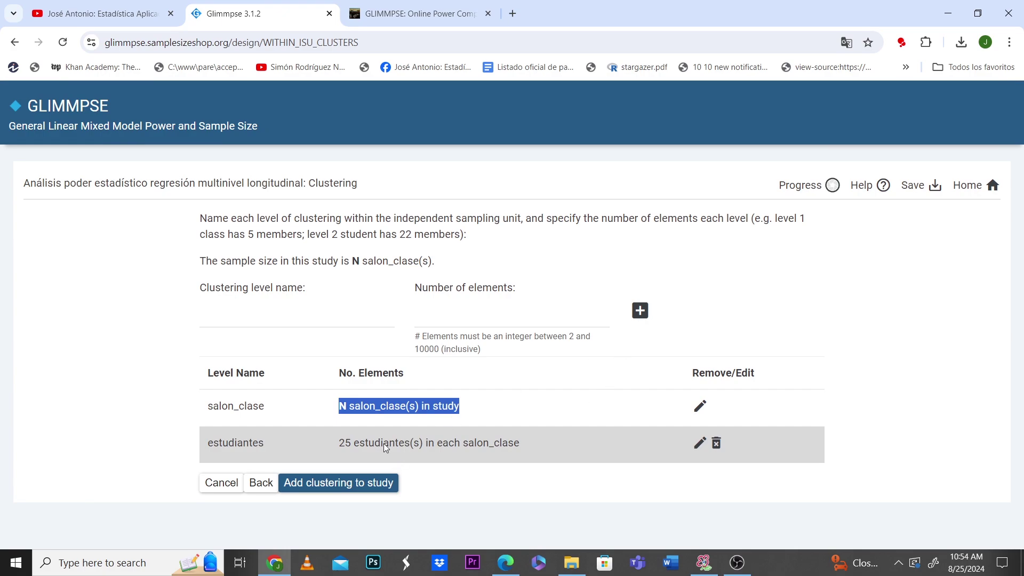
Step: Add the defined clustering to the study and proceed to the fixed predictors page
click(331, 488)
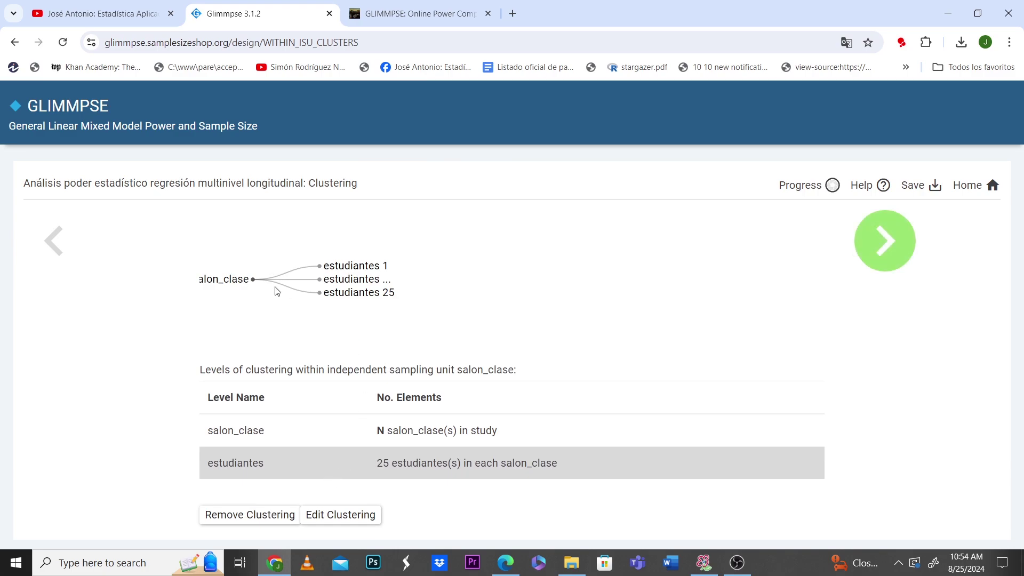
ctrl+scroll(288, 291, up, 1)
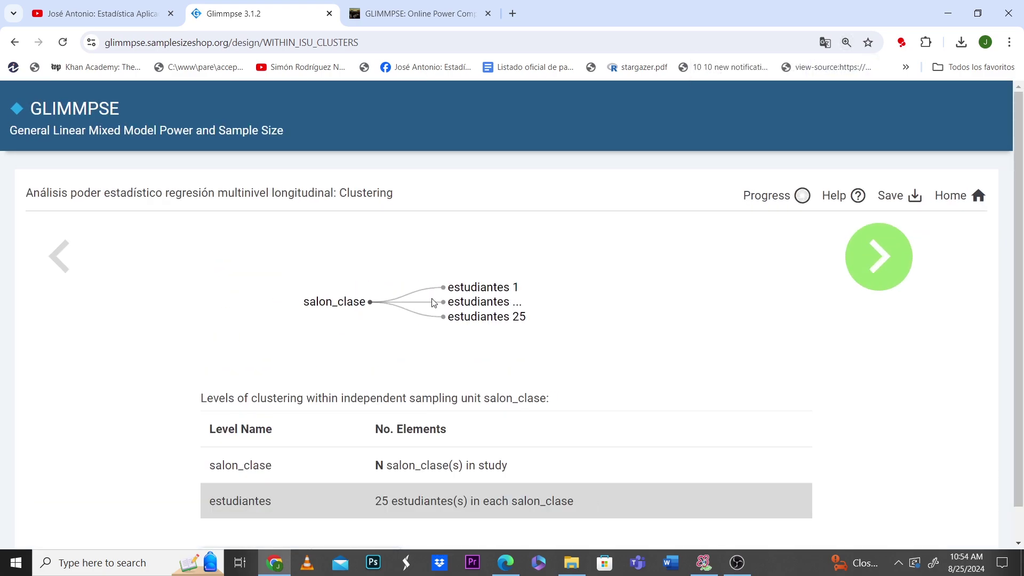
ctrl+scroll(765, 344, down, 1)
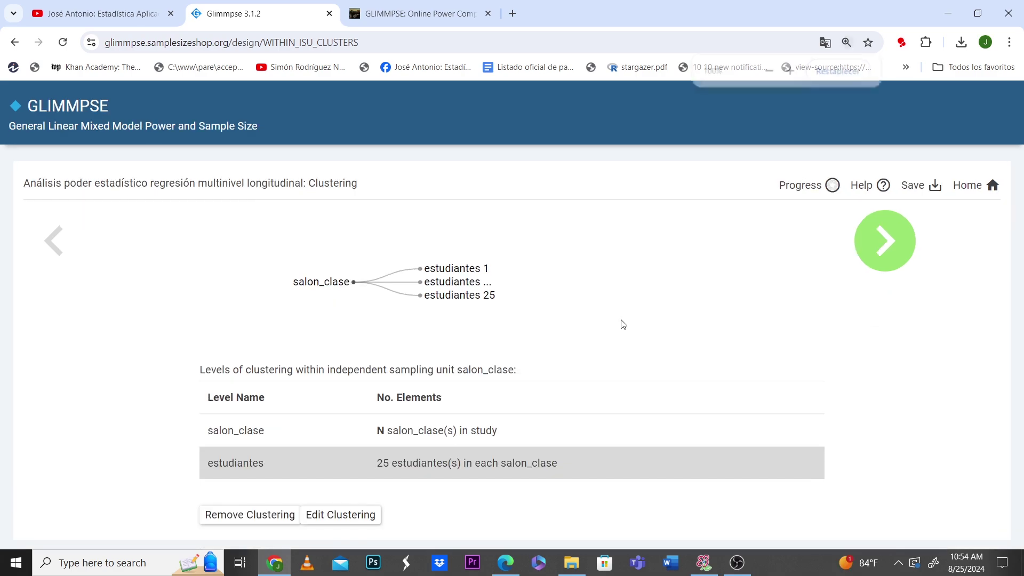
click(888, 248)
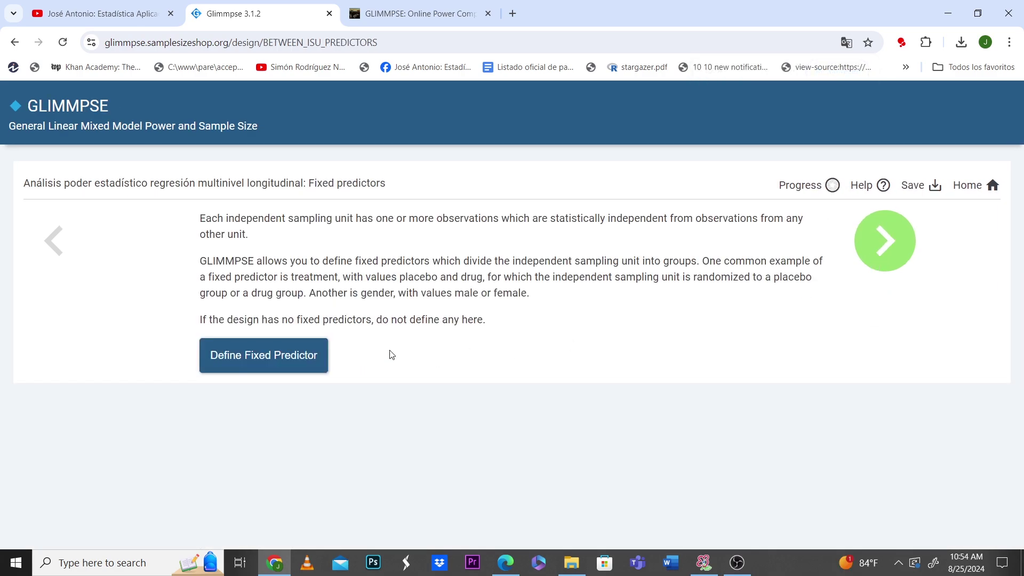
Step: Define a fixed predictor named "Grupo" with the Nominal data type and proceed to its groups
click(281, 356)
click(375, 225)
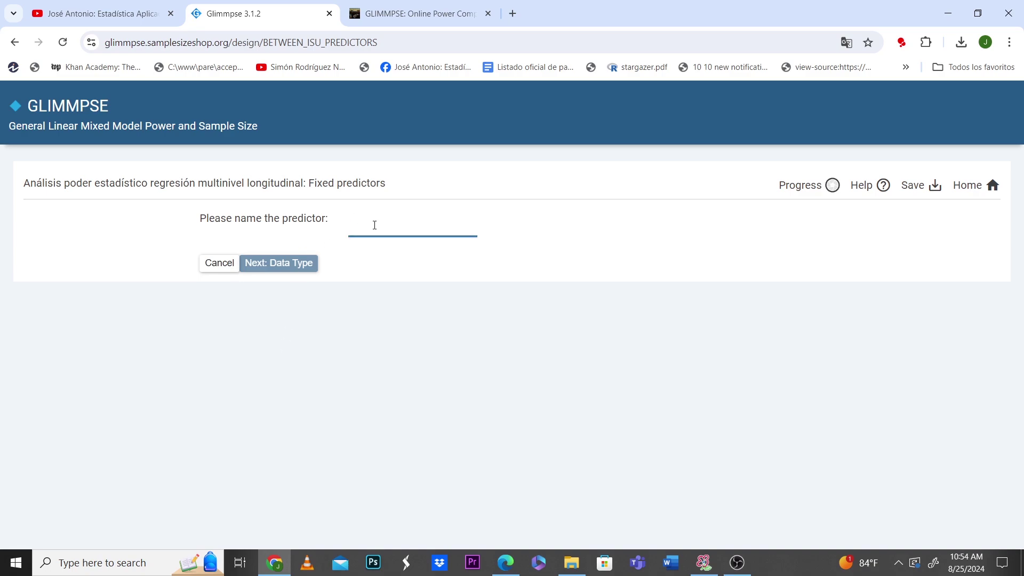
text(Grupo)
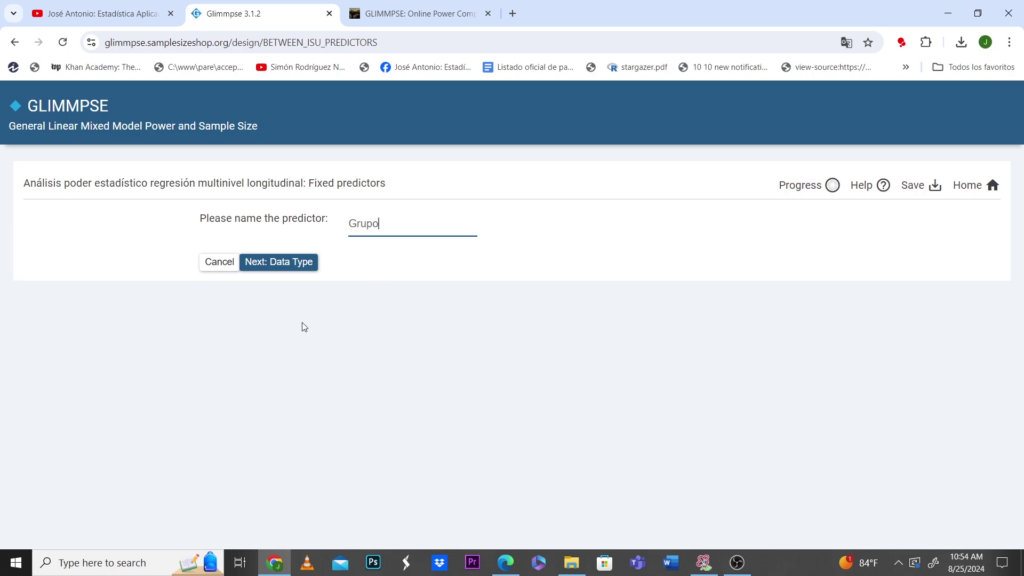
click(286, 269)
click(233, 255)
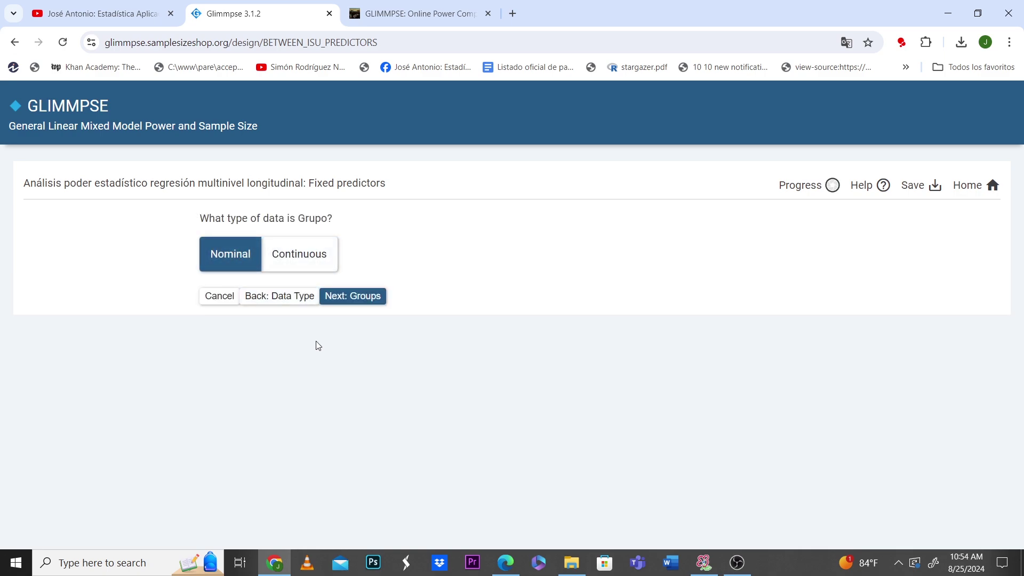
click(355, 299)
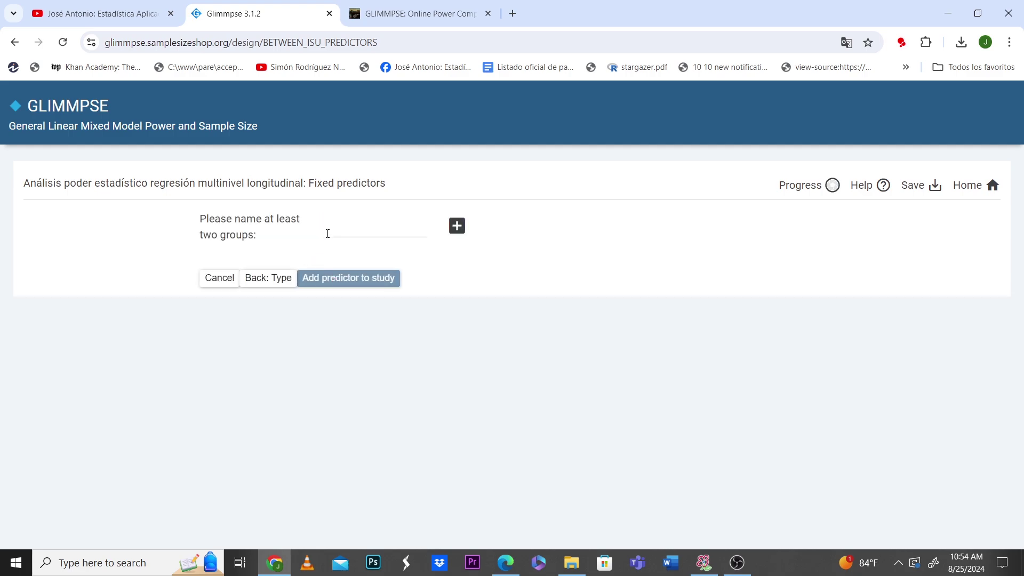
click(349, 224)
text(2)
click(456, 225)
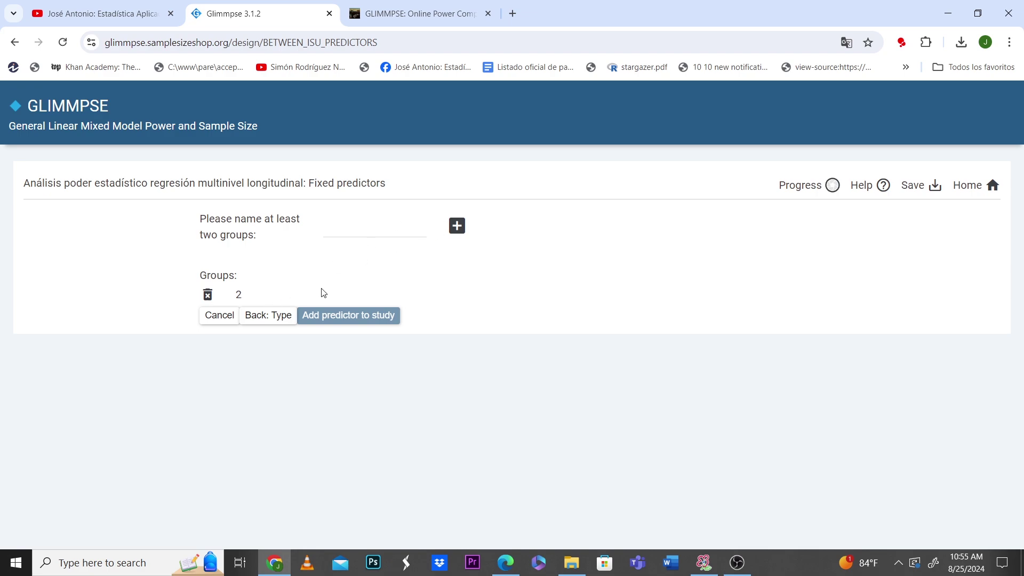
click(208, 294)
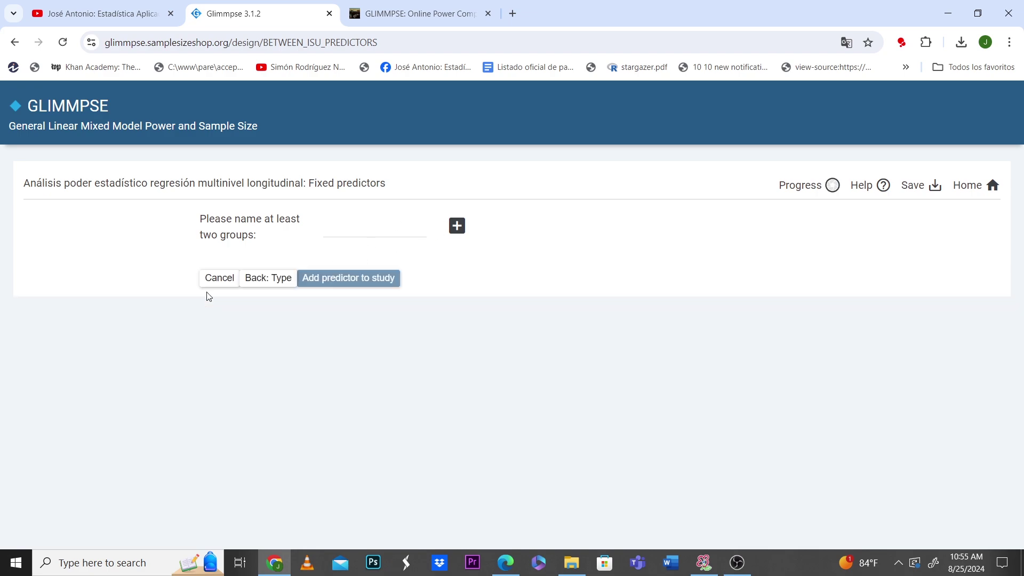
Step: Name the Grupo predictor's groups "Experimental" and "Control", and add the predictor to the study
click(354, 222)
text(Experimental)
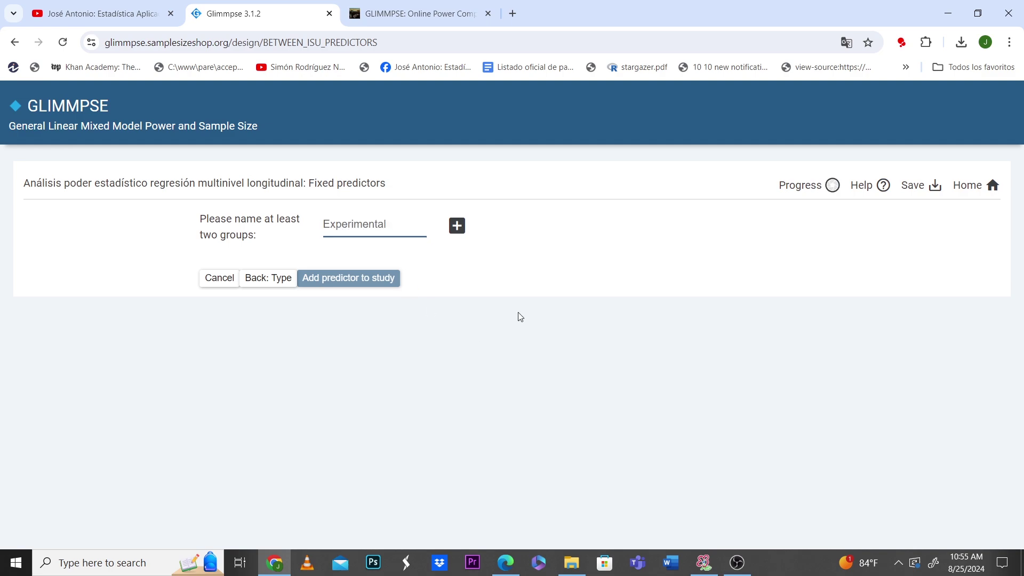
click(457, 226)
click(344, 225)
text(Control)
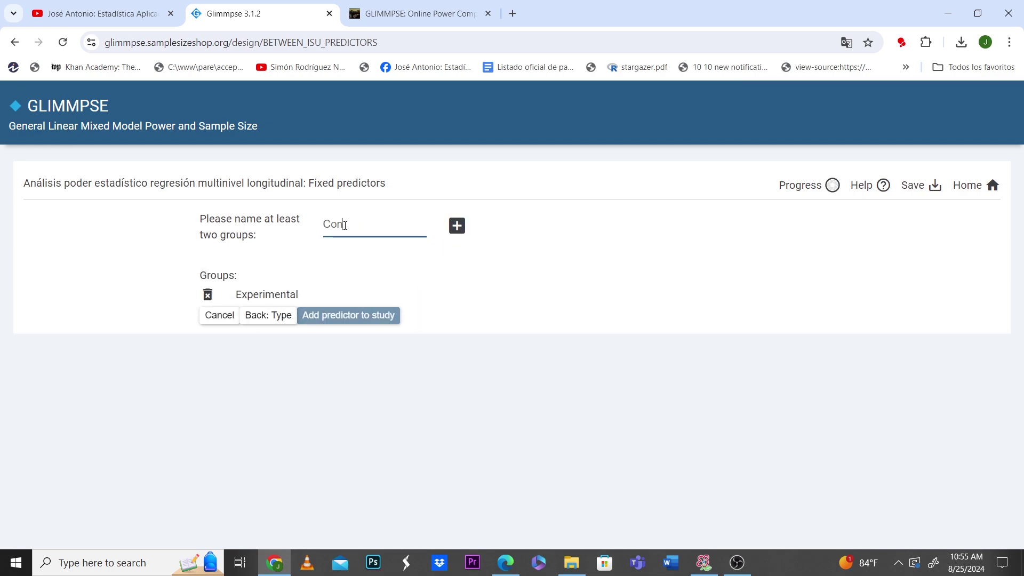
click(457, 225)
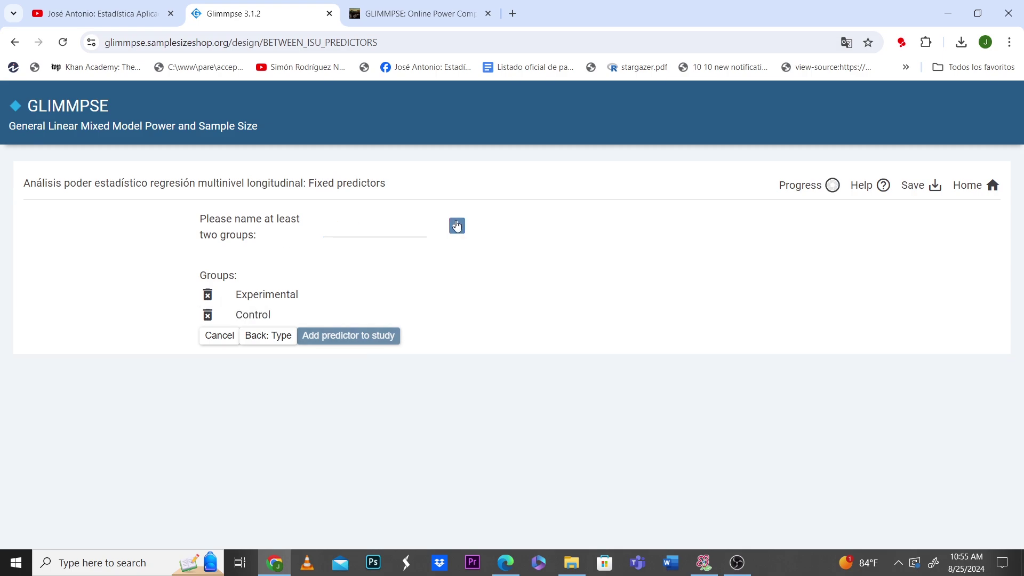
click(345, 336)
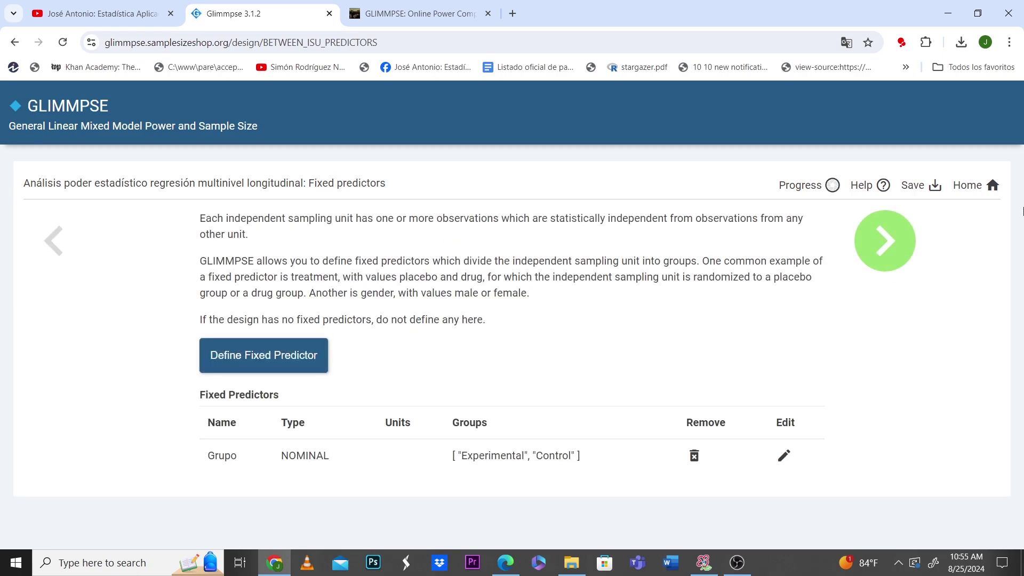
Step: Choose No Gaussian Covariate for the design and proceed to the hypothesis choice page
click(891, 252)
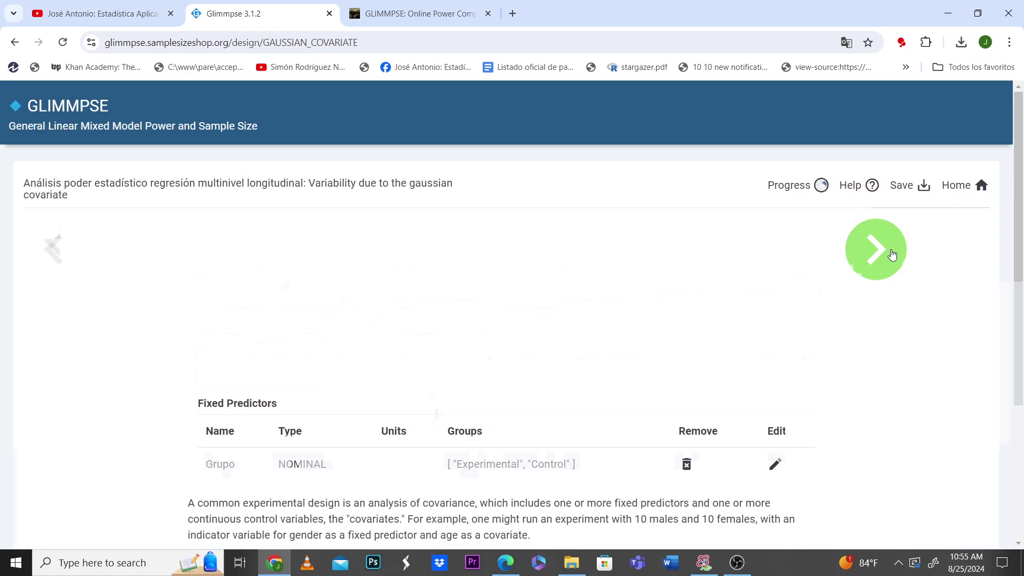
click(230, 418)
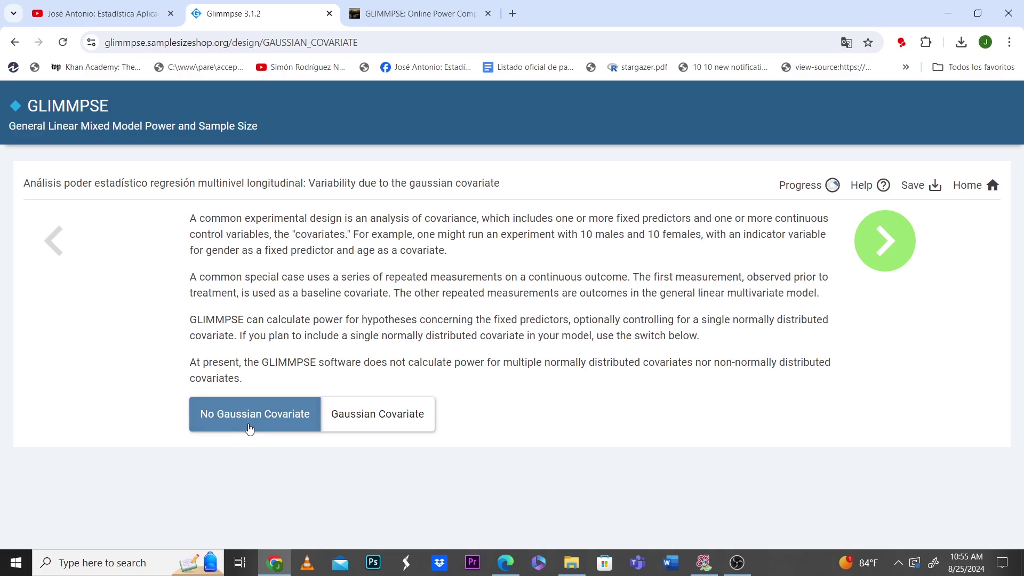
click(263, 418)
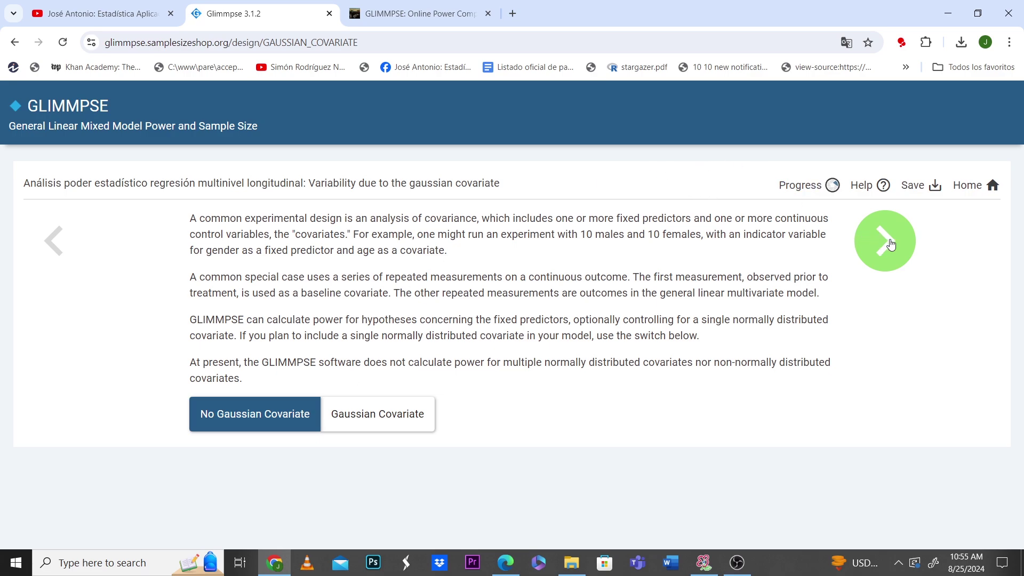
click(239, 410)
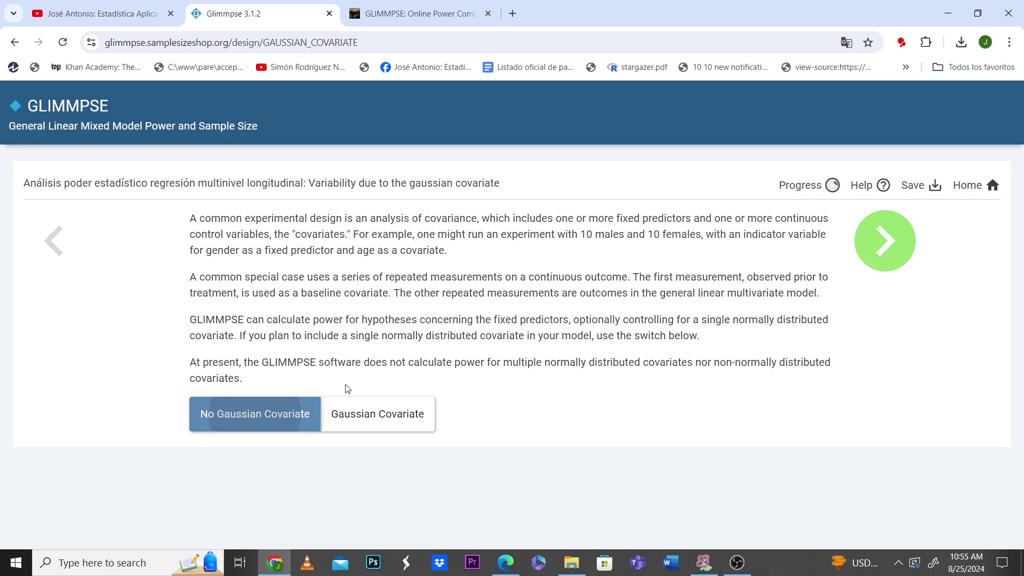
click(883, 255)
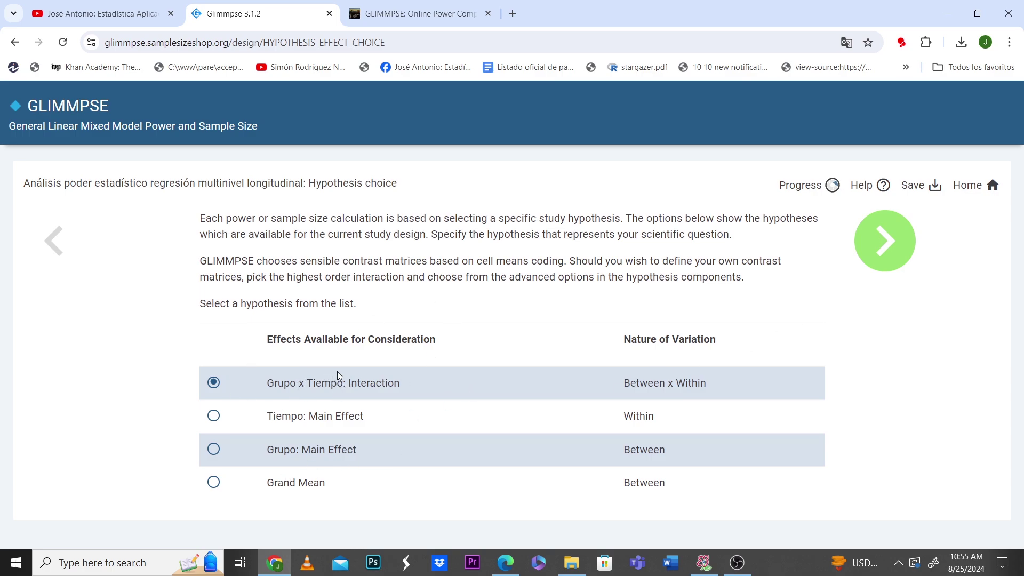
Step: Switch to the SmoothDraw drawing and write "Y =" in white with the Pen on the empty area below the existing diagram
mouse_move(709, 569)
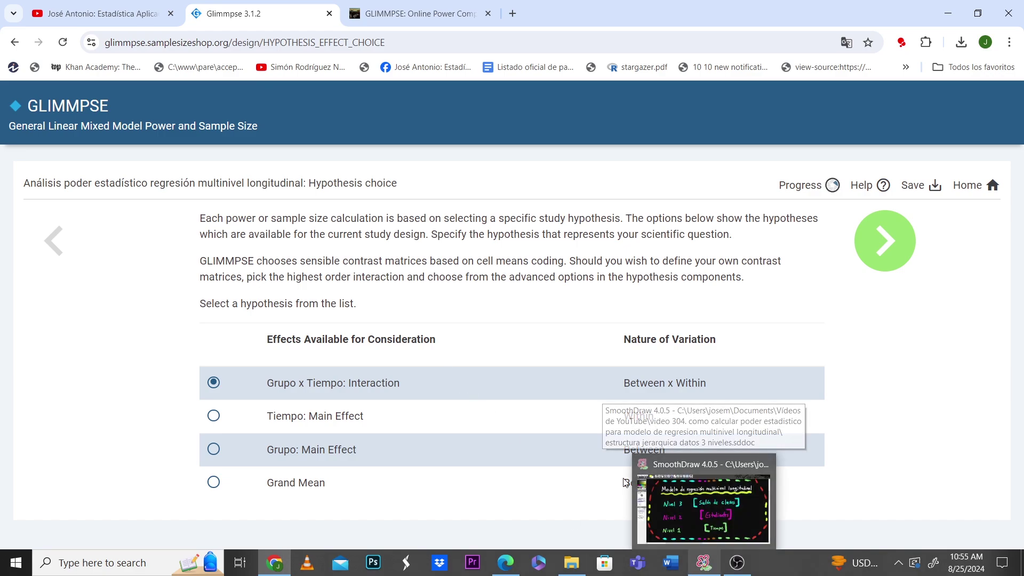
click(694, 542)
scroll(645, 353, down, 7)
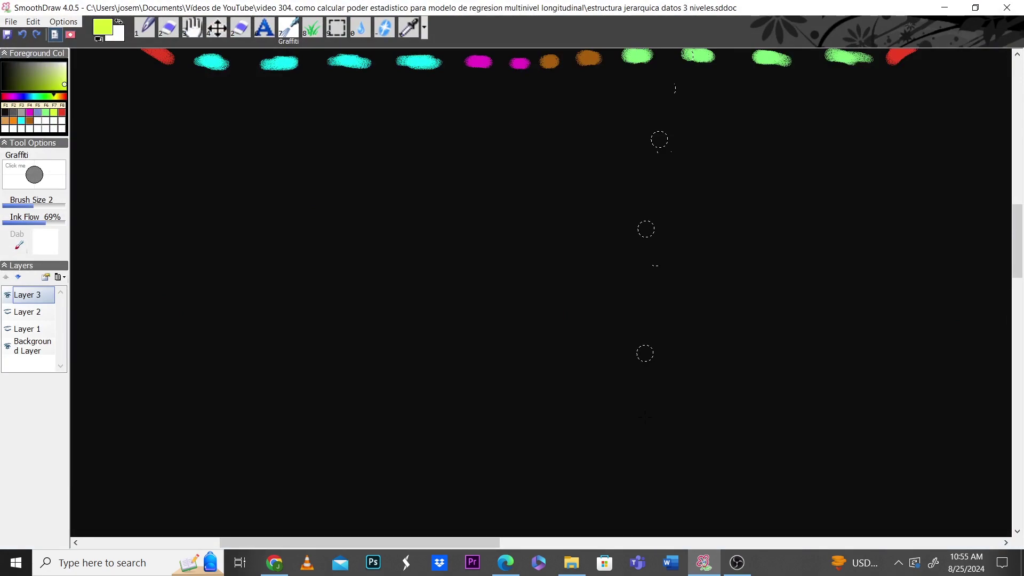
click(144, 27)
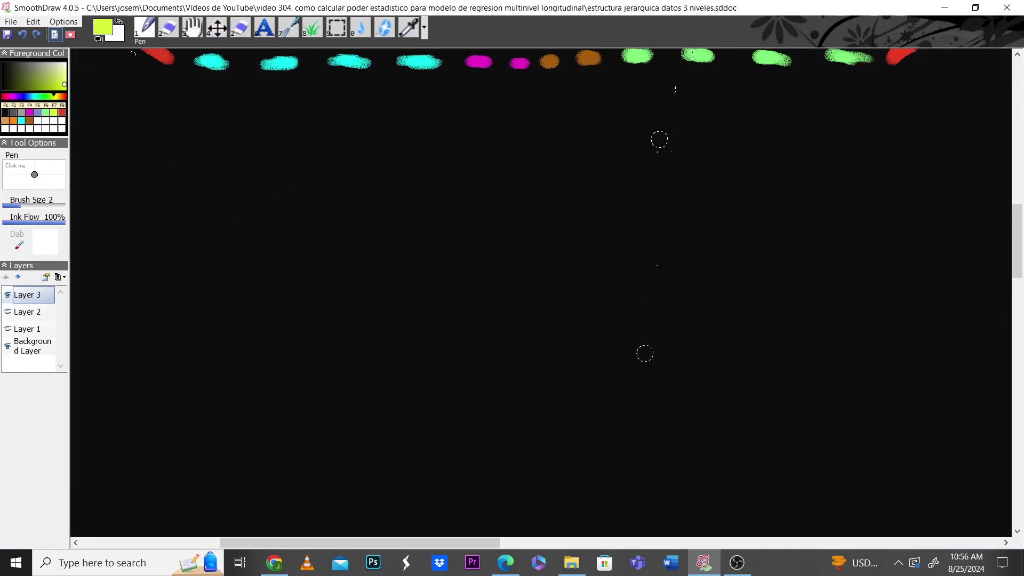
click(58, 129)
mouse_move(159, 137)
mouse_down()
mouse_move(182, 136)
mouse_move(161, 216)
mouse_up()
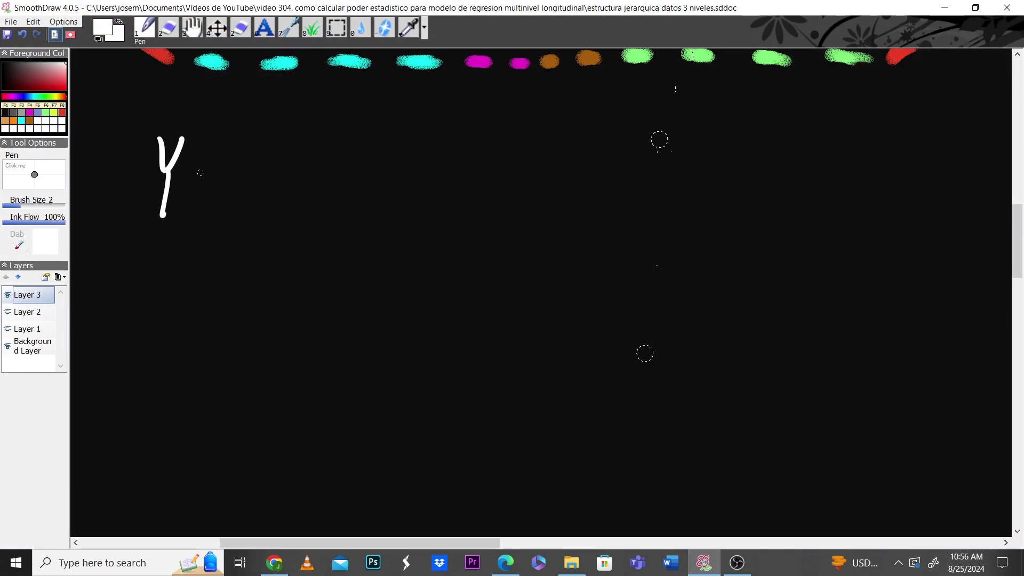
drag(196, 172, 227, 170)
drag(203, 187, 230, 188)
Step: Handwrite the outcome label "Satisfaccion estudios" on two lines below the Y of the equation
drag(128, 395, 120, 419)
drag(137, 408, 153, 421)
mouse_move(163, 387)
mouse_down()
mouse_move(162, 425)
mouse_move(169, 411)
mouse_up()
click(184, 403)
drag(171, 408, 180, 420)
mouse_move(209, 381)
mouse_down()
mouse_move(201, 419)
mouse_move(216, 403)
mouse_move(213, 417)
mouse_up()
mouse_move(235, 404)
mouse_down()
mouse_move(226, 419)
mouse_move(239, 419)
mouse_up()
click(253, 399)
mouse_move(250, 407)
mouse_down()
mouse_move(249, 419)
mouse_move(260, 406)
mouse_move(277, 414)
mouse_up()
drag(133, 459, 153, 470)
drag(177, 435, 175, 472)
drag(167, 454, 187, 453)
drag(191, 453, 201, 470)
drag(213, 440, 228, 466)
mouse_move(231, 451)
mouse_down()
mouse_move(233, 467)
mouse_move(238, 447)
mouse_up()
drag(241, 453, 241, 463)
drag(254, 447, 247, 468)
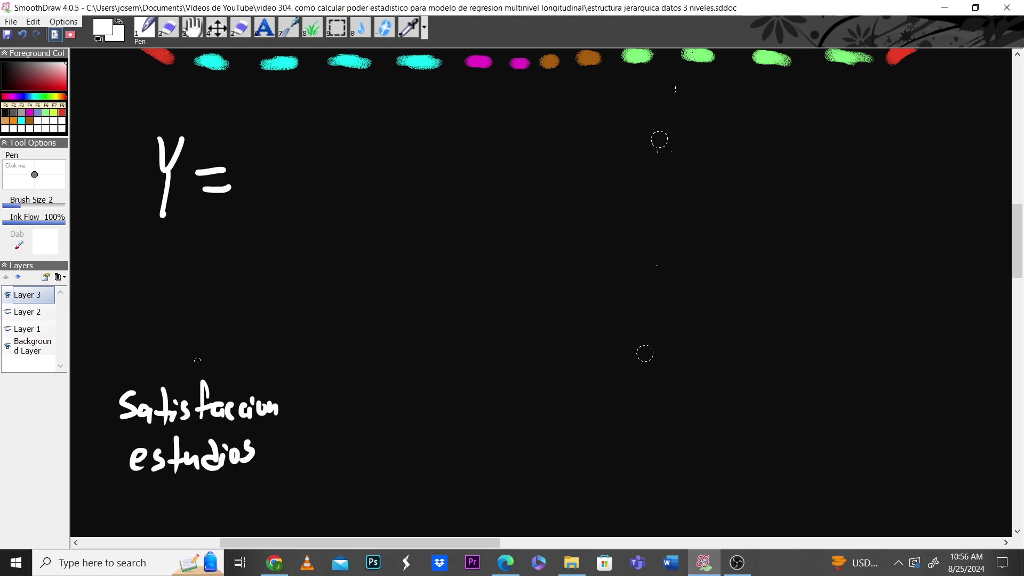
Step: Erase the equals sign after Y with the Hard Eraser and draw a tilde in its place with the Pen
click(240, 28)
mouse_move(196, 172)
mouse_down()
mouse_move(204, 201)
mouse_move(231, 153)
mouse_move(228, 188)
mouse_up()
key(1)
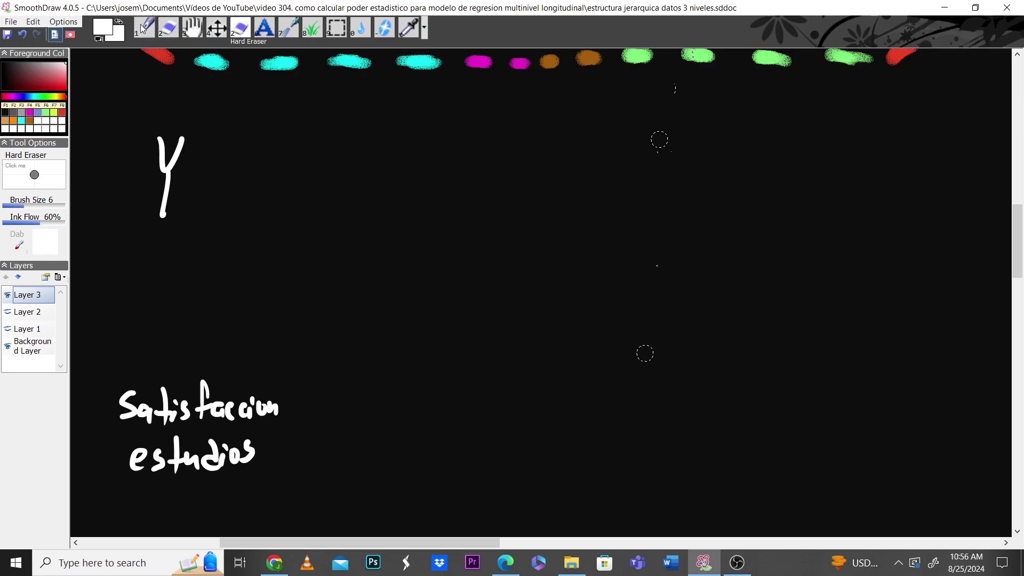
drag(200, 181, 241, 177)
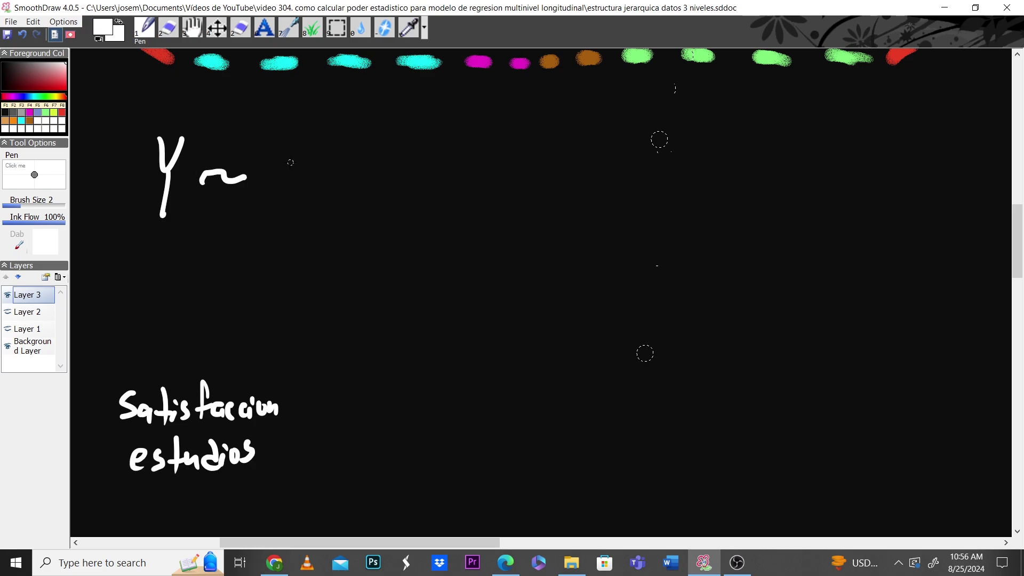
Step: Write the first predictor X1 after the tilde and add the label "Grupo" below the equation
mouse_move(294, 153)
mouse_down()
mouse_move(273, 193)
mouse_move(302, 193)
mouse_up()
drag(314, 180, 315, 205)
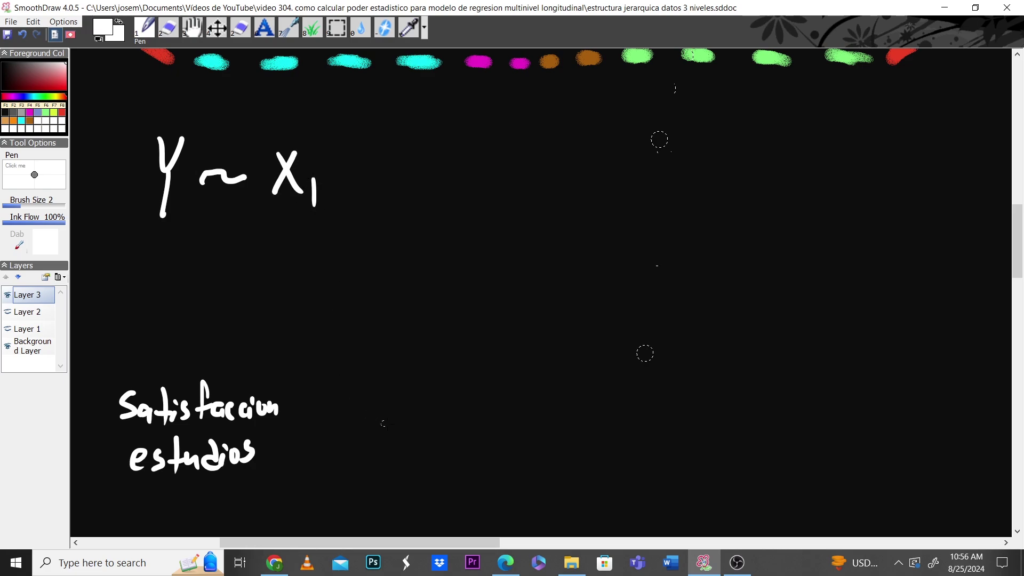
mouse_move(392, 349)
mouse_down()
mouse_move(401, 395)
mouse_move(439, 378)
mouse_move(455, 413)
mouse_move(481, 387)
mouse_move(476, 375)
mouse_up()
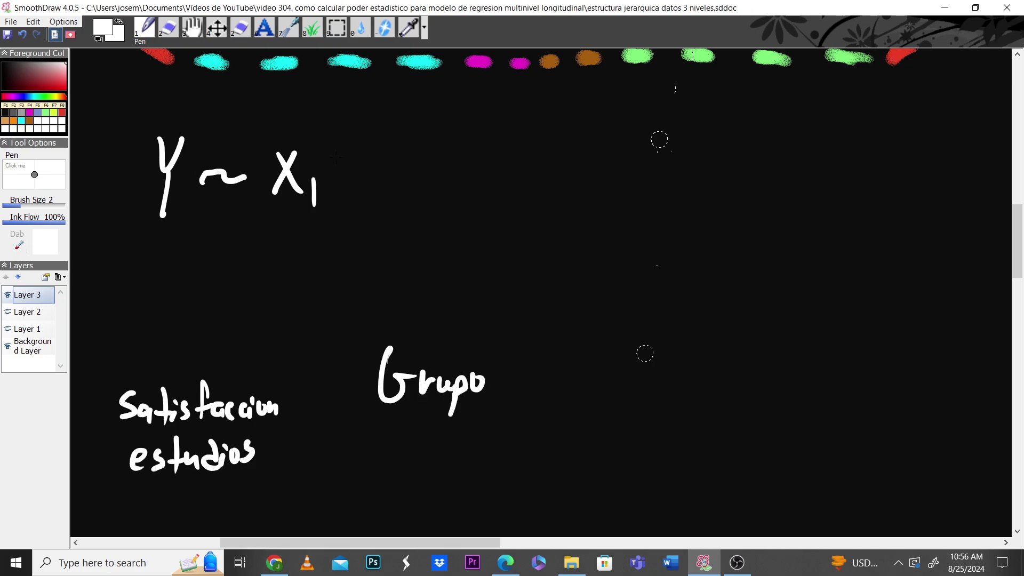
Step: Extend the equation with "+ X2" and write the label "Tiempo" beside "Grupo"
drag(362, 150, 361, 197)
drag(340, 176, 371, 177)
drag(419, 156, 395, 198)
drag(395, 161, 460, 207)
drag(607, 353, 599, 397)
mouse_move(585, 355)
mouse_down()
mouse_move(631, 355)
mouse_move(621, 395)
mouse_up()
click(629, 370)
drag(637, 384, 667, 396)
drag(682, 385, 680, 396)
drag(697, 383, 693, 374)
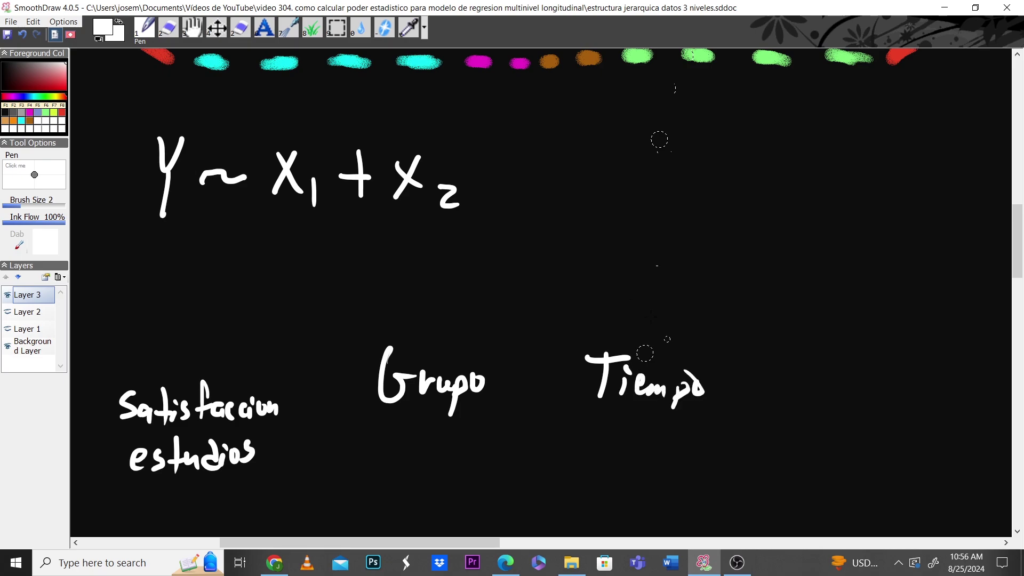
Step: Add the interaction term "+ X1:X2" to the end of the handwritten equation
mouse_move(498, 157)
mouse_down()
mouse_move(497, 199)
mouse_move(514, 176)
mouse_move(533, 204)
mouse_up()
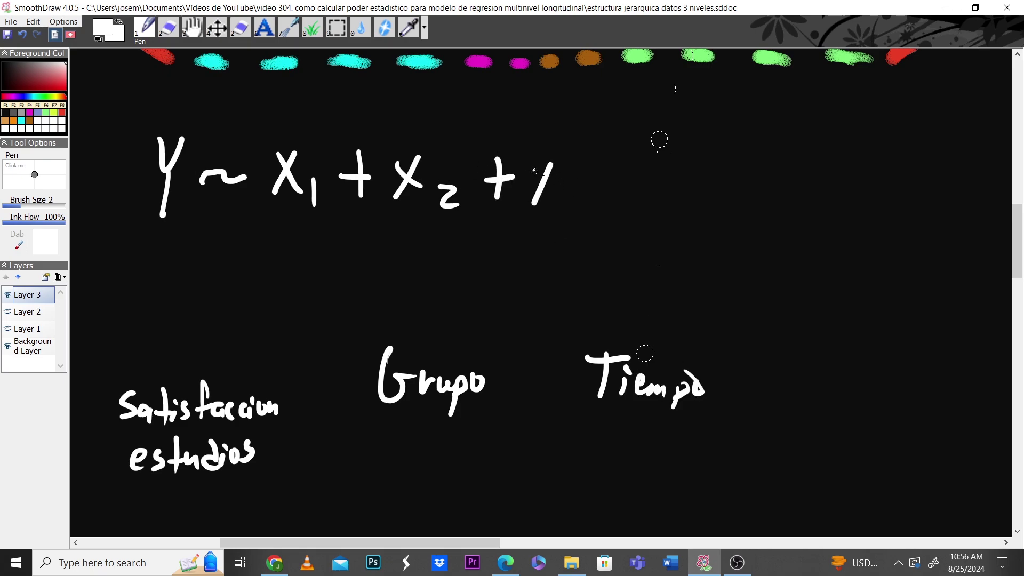
drag(533, 170, 554, 196)
drag(567, 195, 567, 215)
click(584, 177)
click(583, 194)
drag(612, 169, 593, 201)
drag(594, 170, 648, 212)
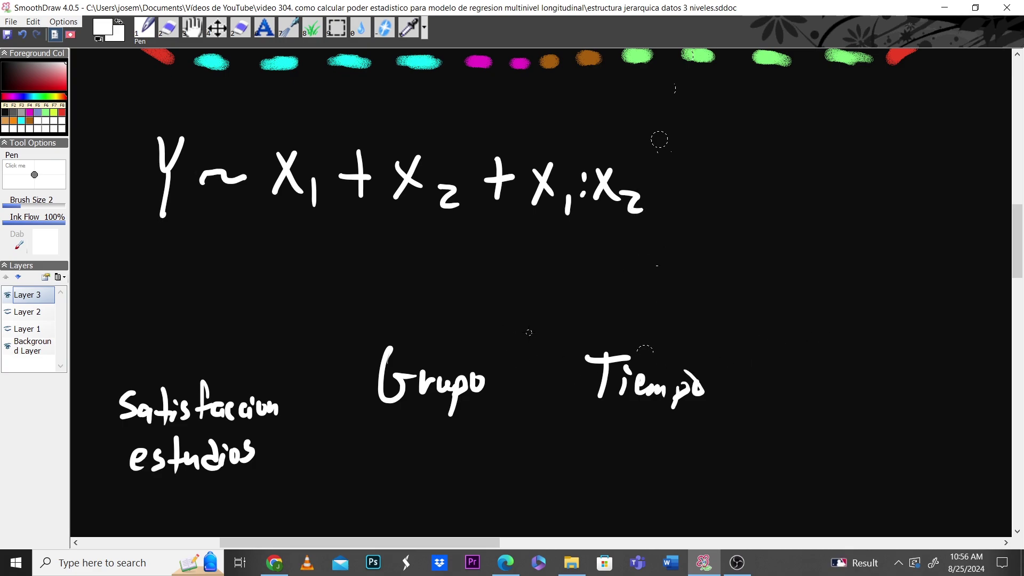
Step: Draw an asterisk between the "Grupo" and "Tiempo" labels to mark their interaction
drag(533, 324, 532, 367)
mouse_move(521, 350)
mouse_down()
mouse_move(551, 347)
mouse_move(544, 357)
mouse_up()
drag(550, 339, 524, 352)
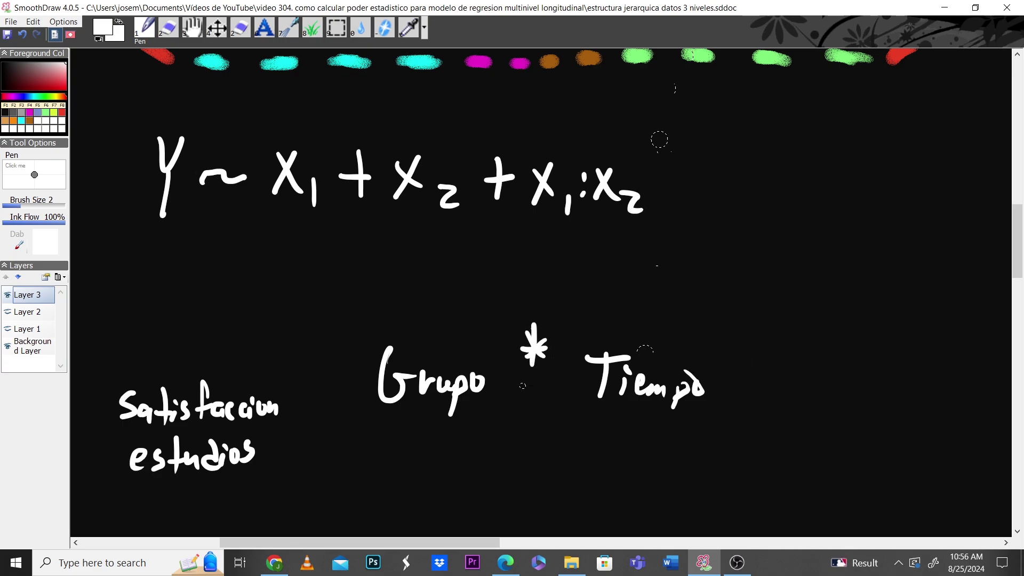
Step: Switch back to GLIMMPSE, keep the Grupo x Tiempo interaction hypothesis and the "All mean differences zero" contrast, and proceed to the Theta 0 page
click(281, 569)
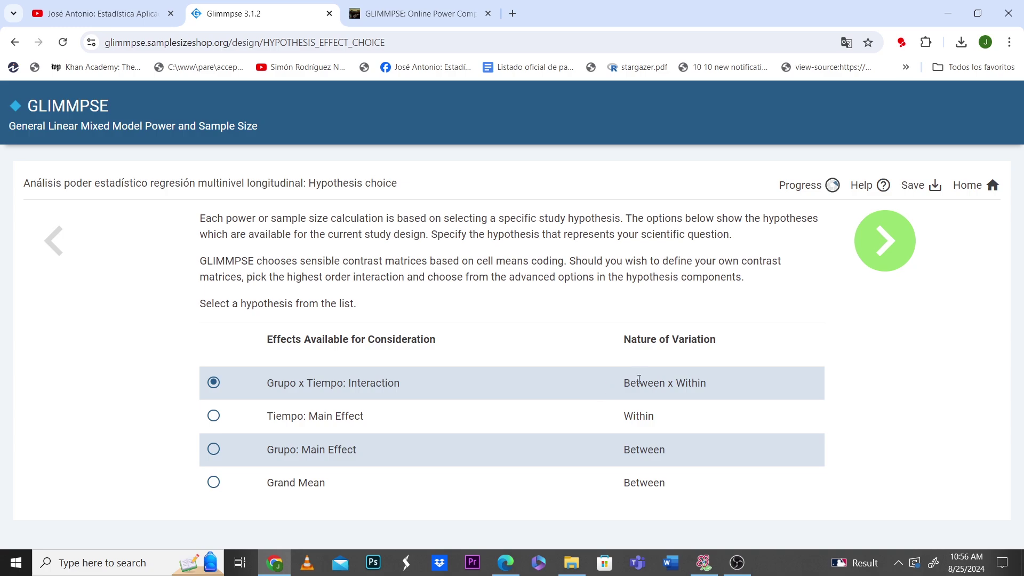
drag(625, 382, 714, 393)
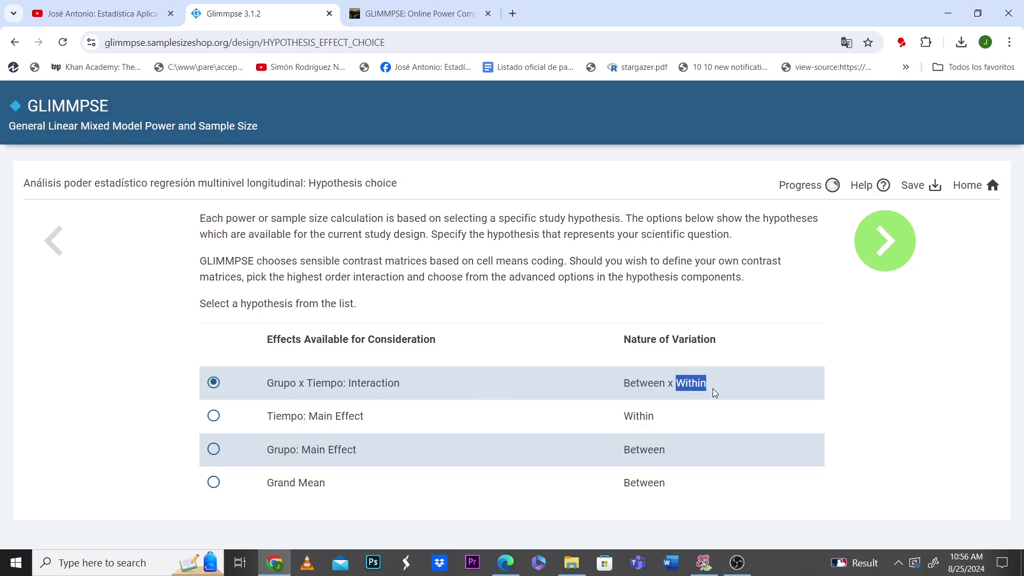
click(900, 245)
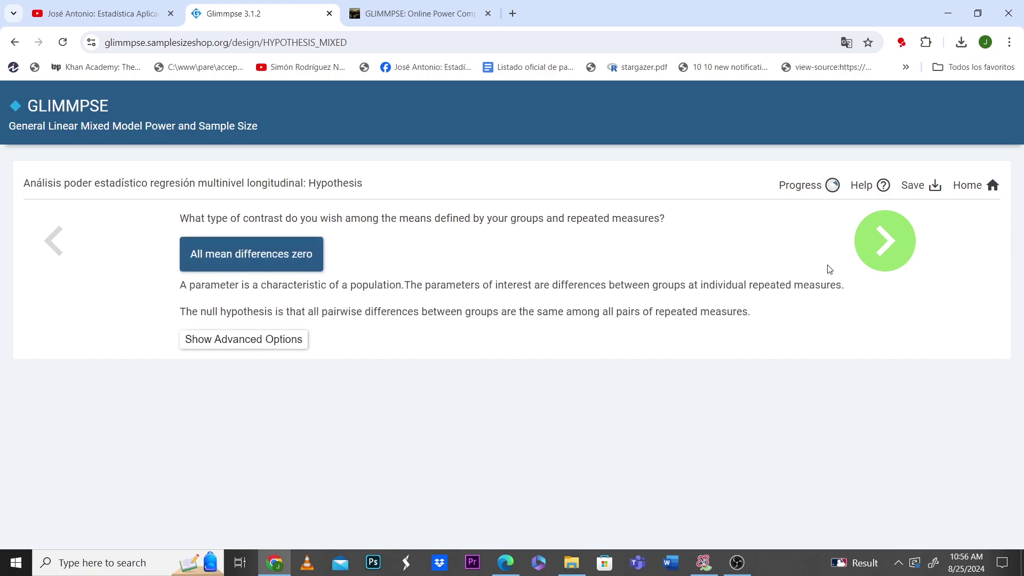
click(54, 241)
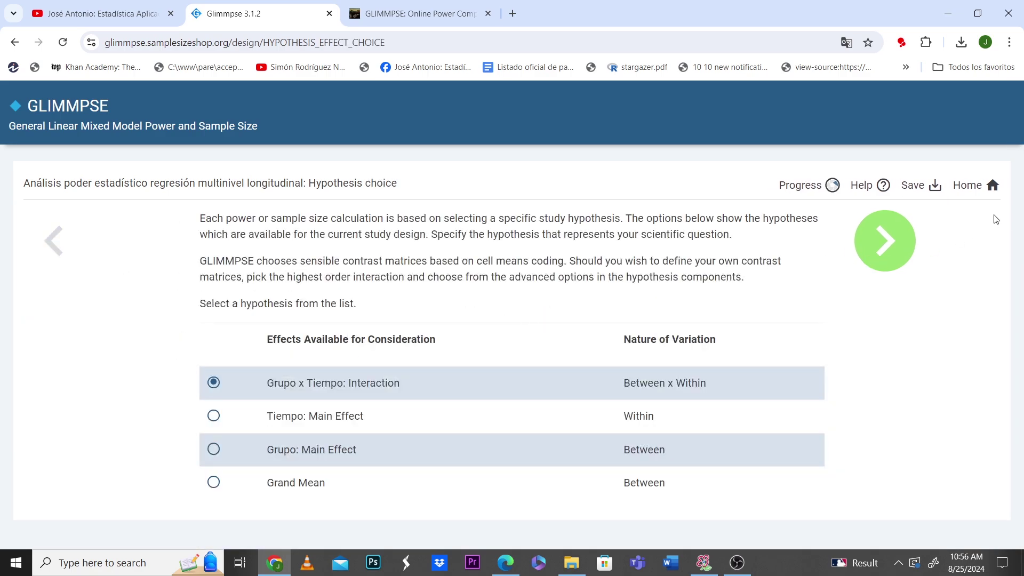
click(886, 251)
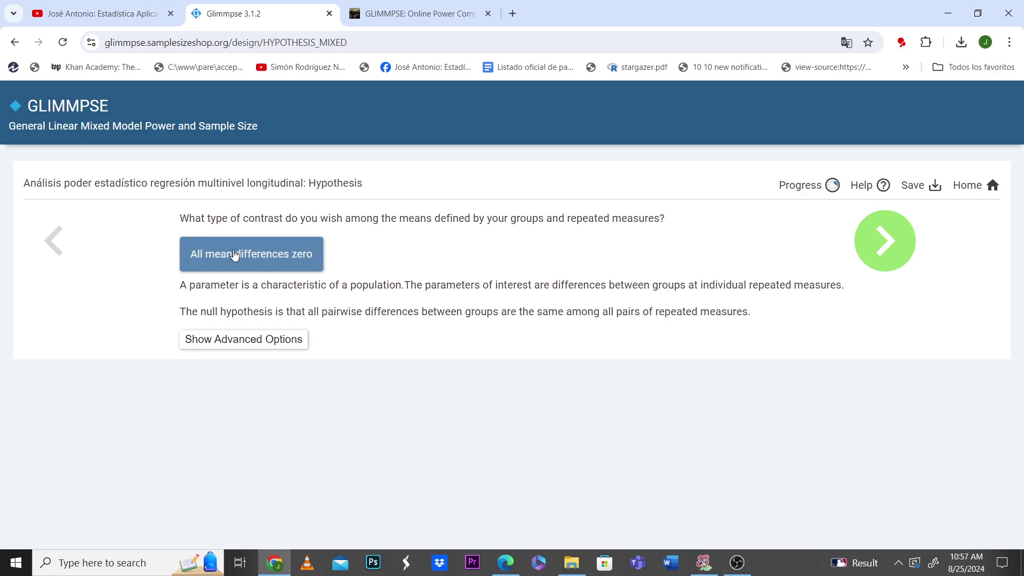
click(877, 243)
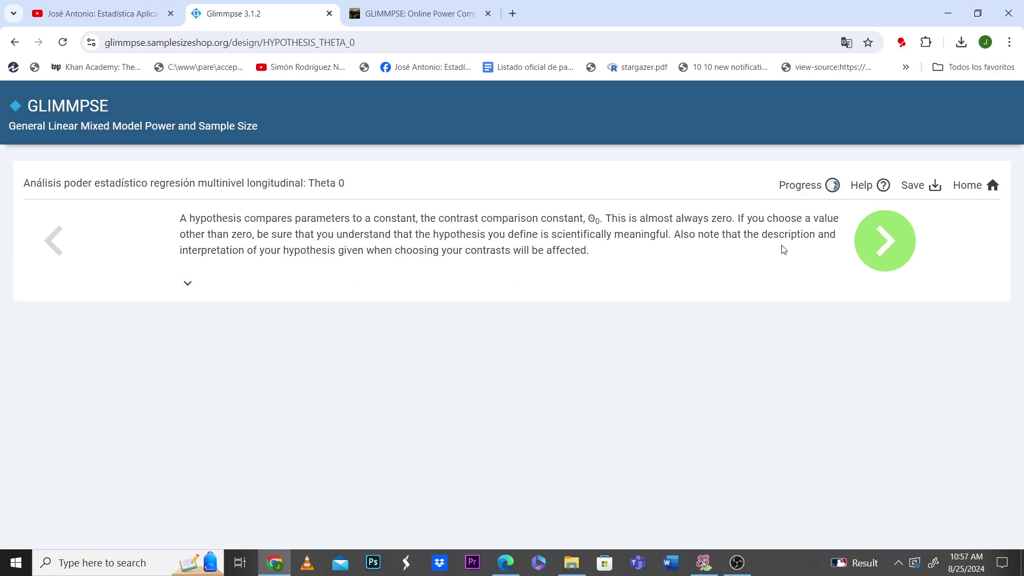